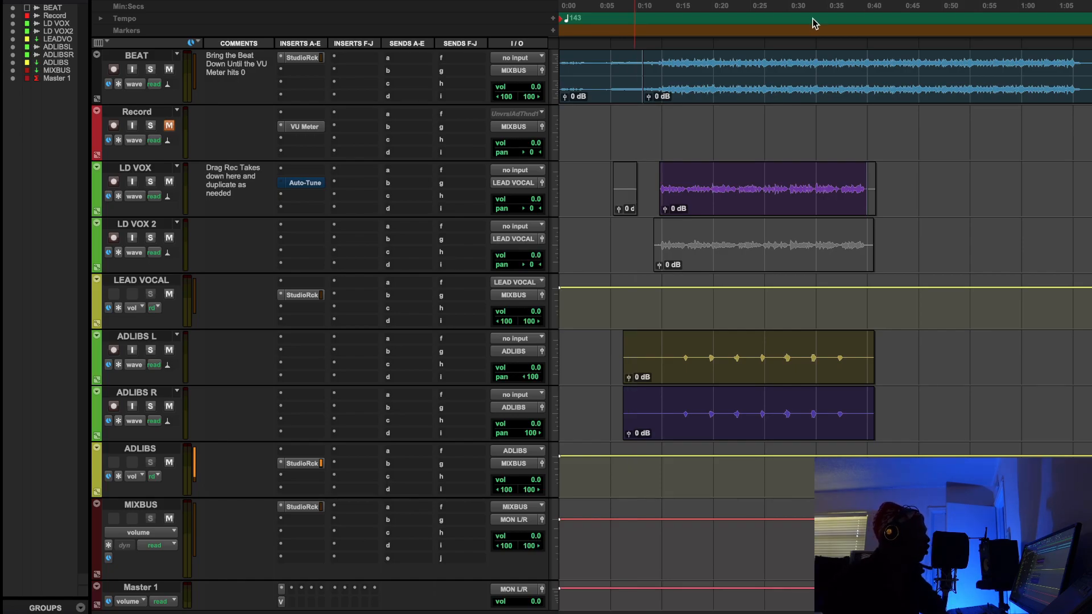
- Play back the full session to hear the beat, lead vocals and ad-libs together, and stop playback
key("space")
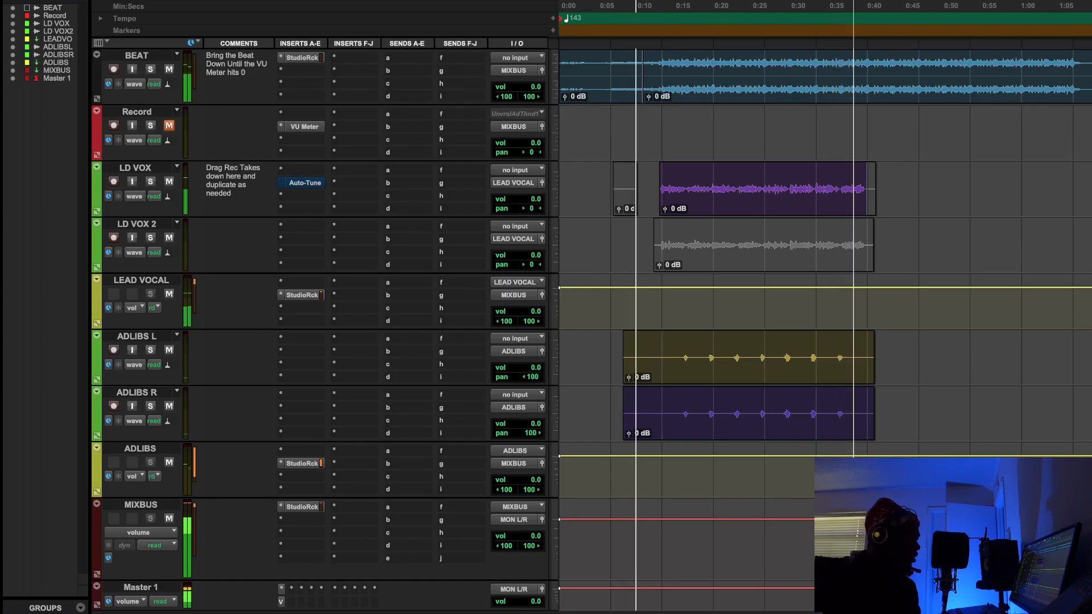
key("space")
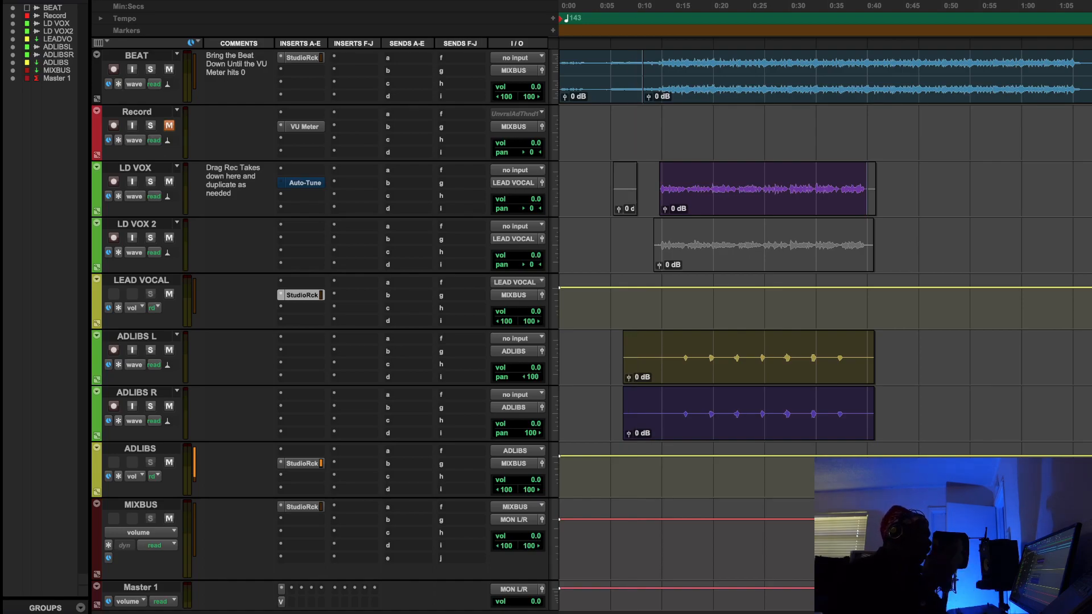
- Open the StudioRack insert of the LEAD VOCAL track and place its window over the session
left_click_drag(1091, 21, 1061, 34)
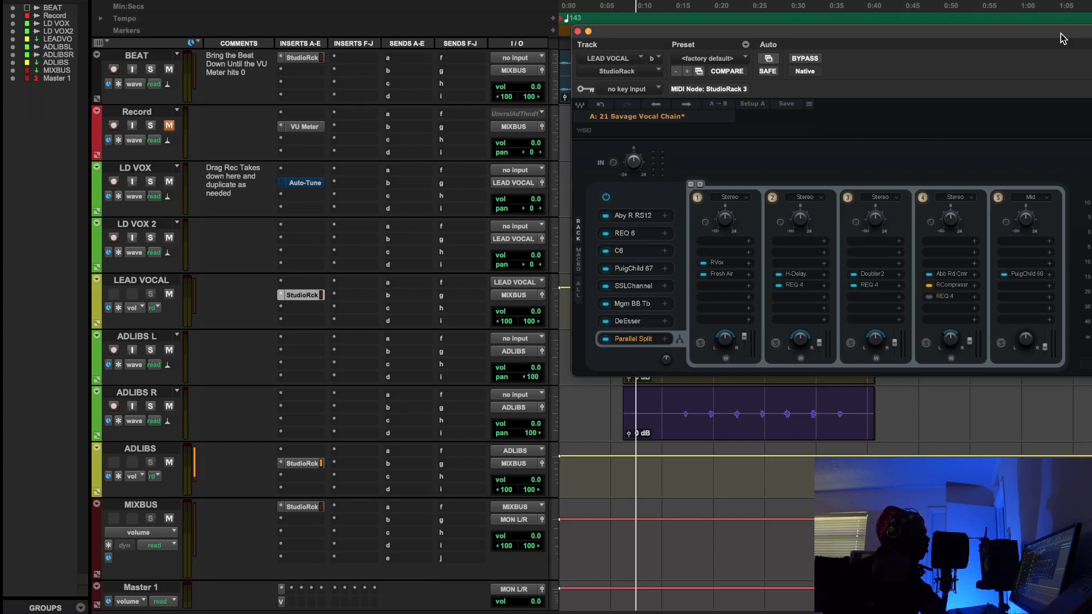
left_click_drag(1062, 39, 947, 83)
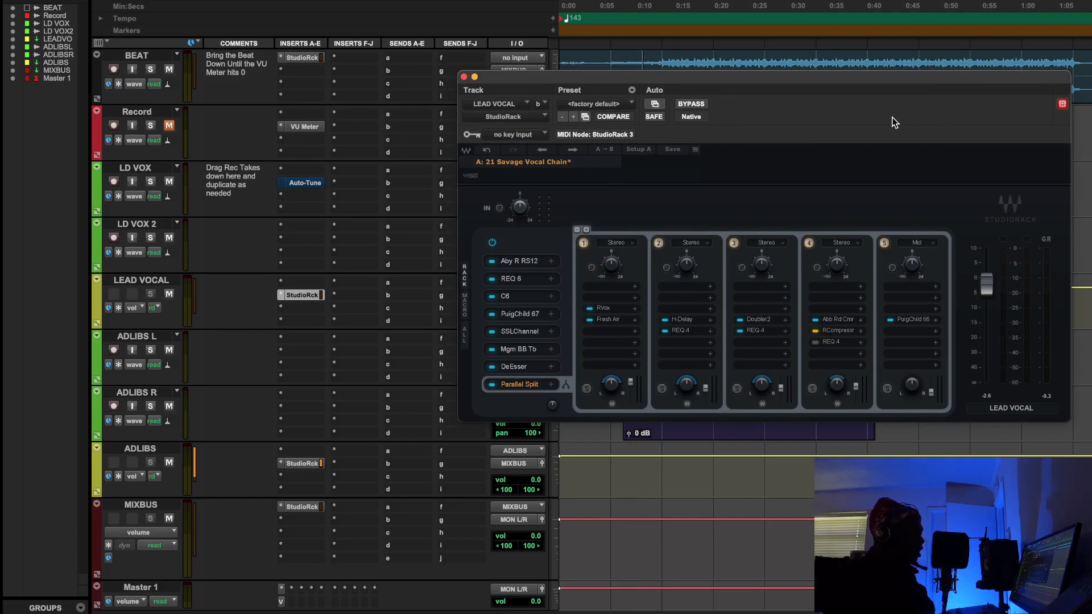
- Start playback before the lead vocal section and mute the ADLIBS, ADLIBS R and ADLIBS L tracks
left_click(778, 61)
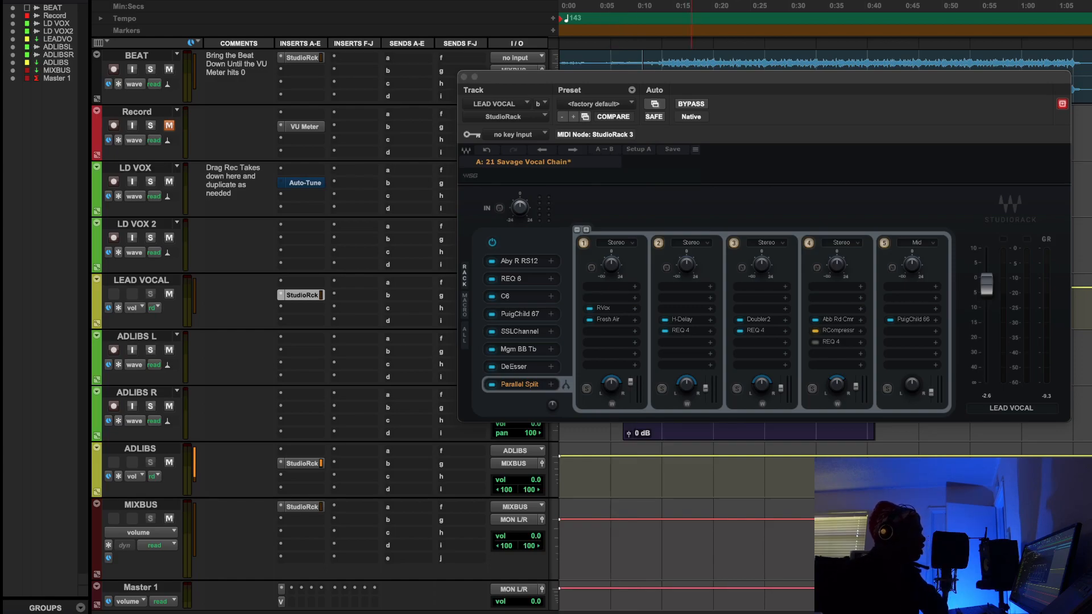
key("space")
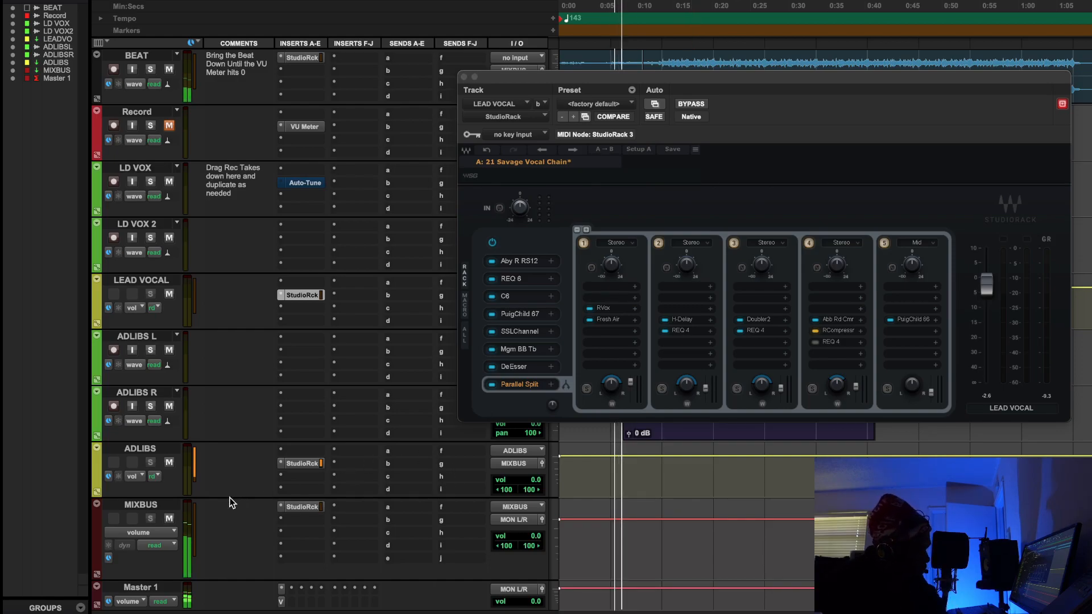
left_click(169, 461)
left_click(169, 405)
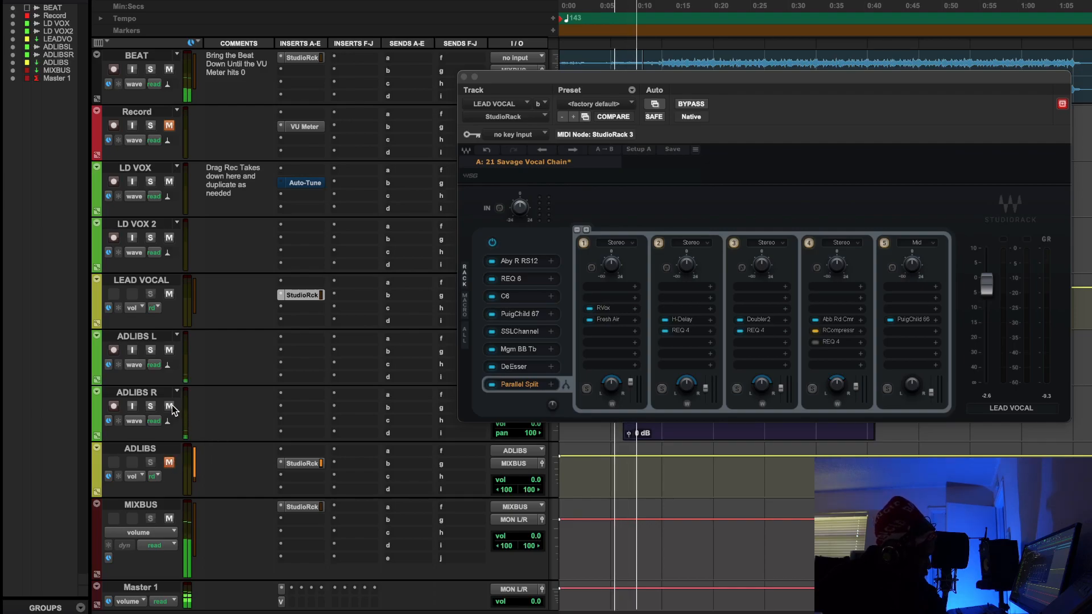
left_click(169, 350)
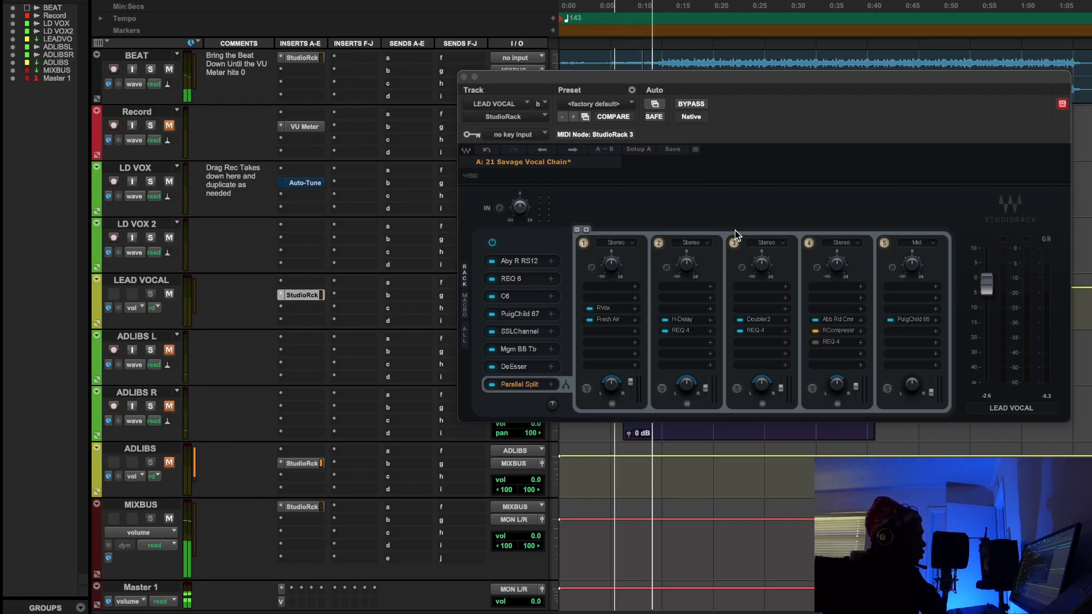
- Compare the lead vocal with and without the whole StudioRack chain during playback, leaving the chain active
left_click_drag(720, 76, 986, 99)
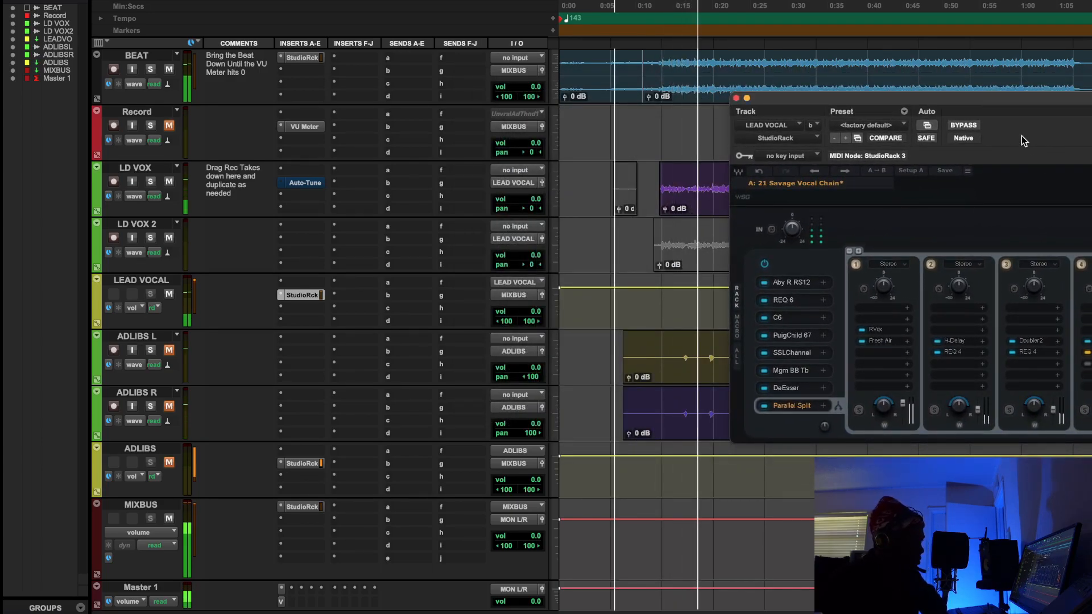
left_click(964, 126)
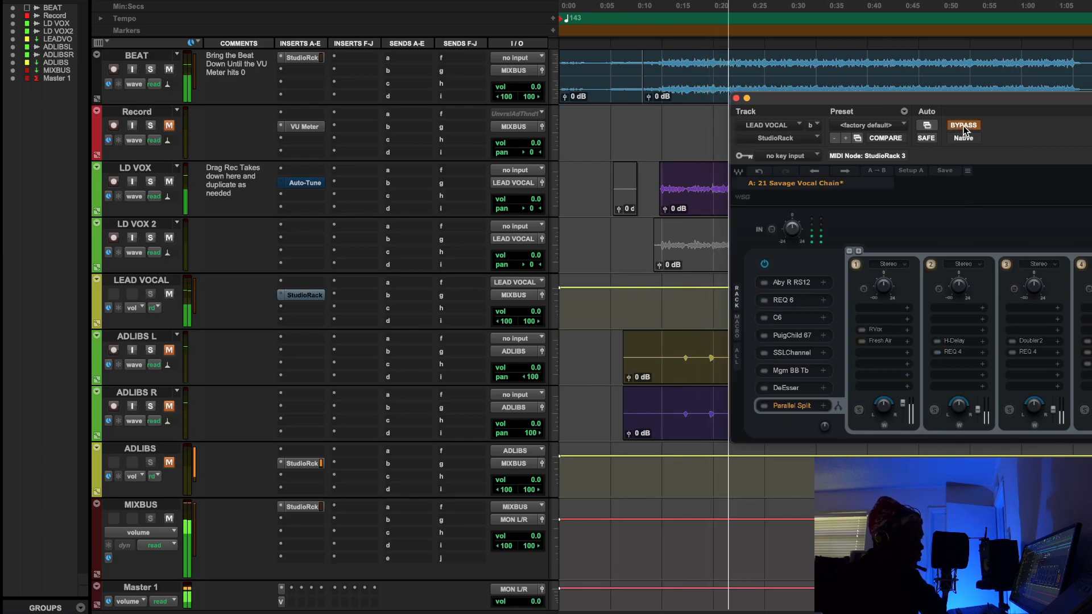
left_click_drag(965, 106, 695, 247)
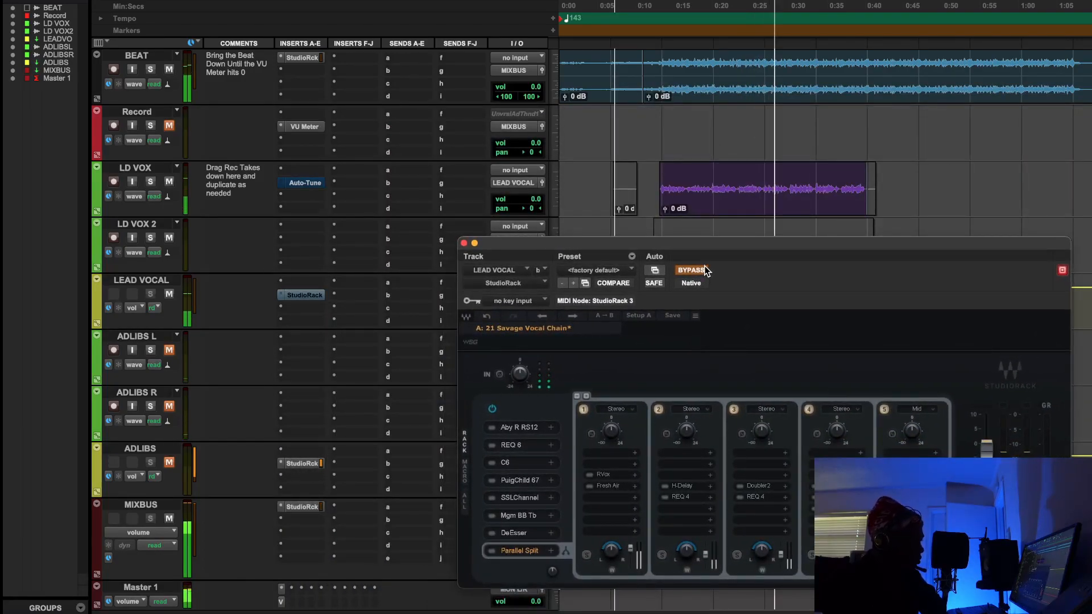
left_click(704, 271)
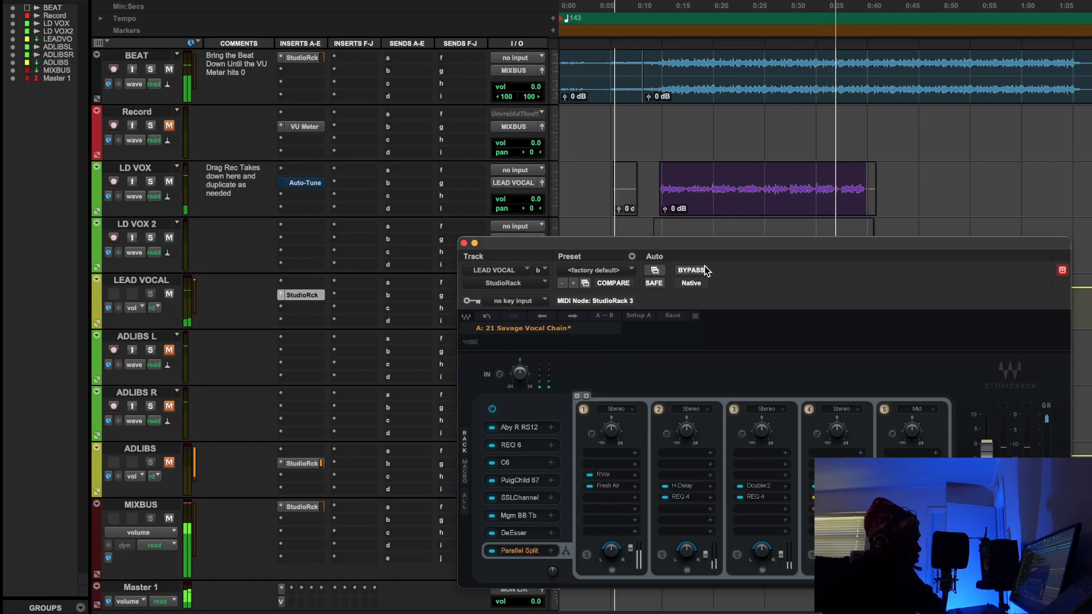
left_click(704, 270)
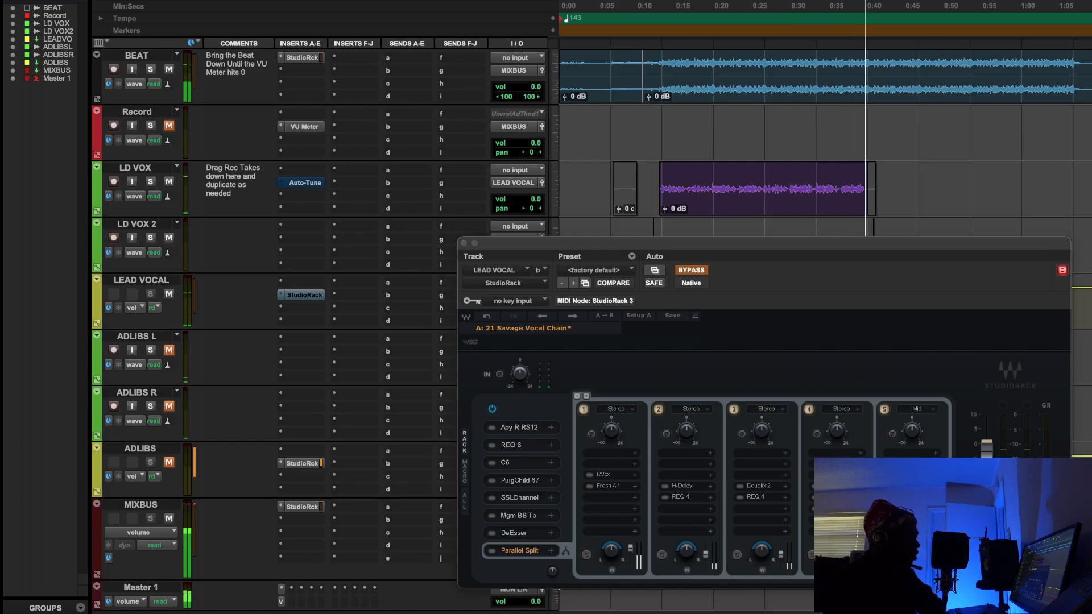
key("space")
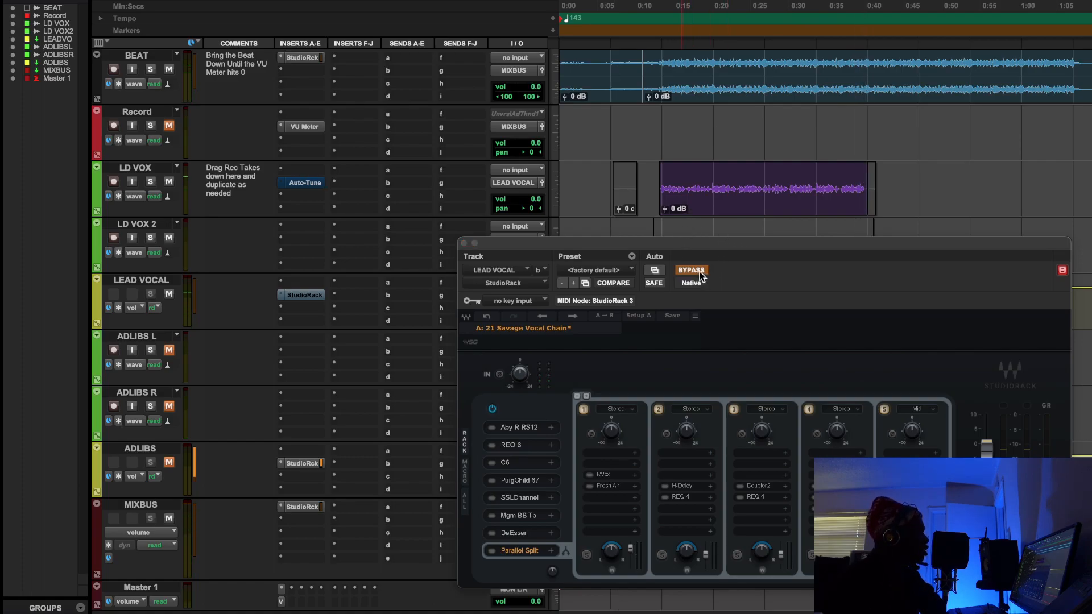
left_click(702, 277)
left_click_drag(709, 240, 603, 121)
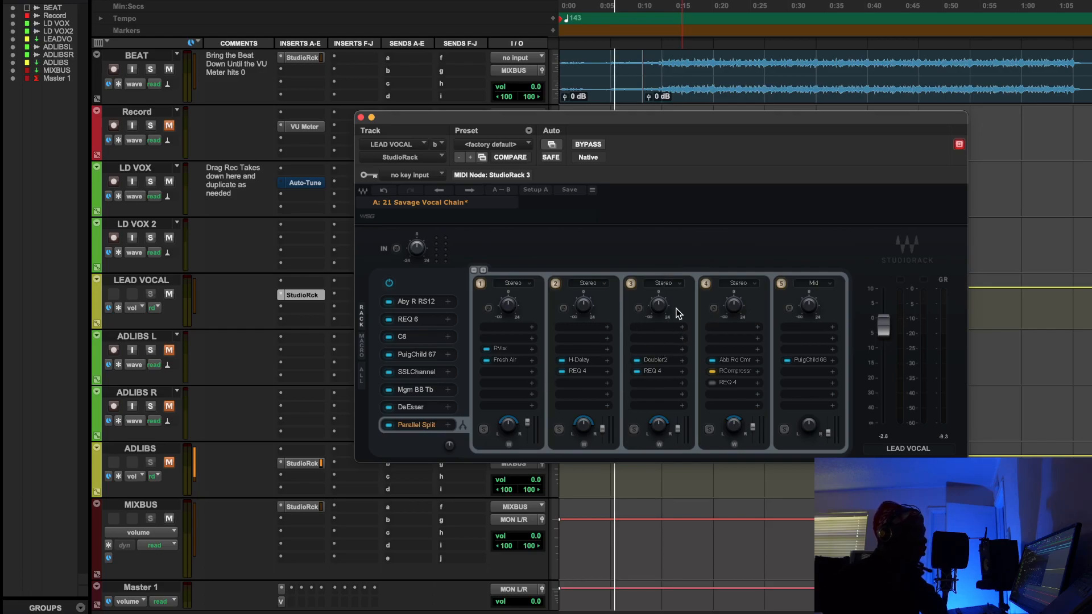
- Audition the Abbey Road RS124 compressor in slot 1 of the lead vocal chain switched off and on, and close it
left_click_drag(1091, 176, 745, 111)
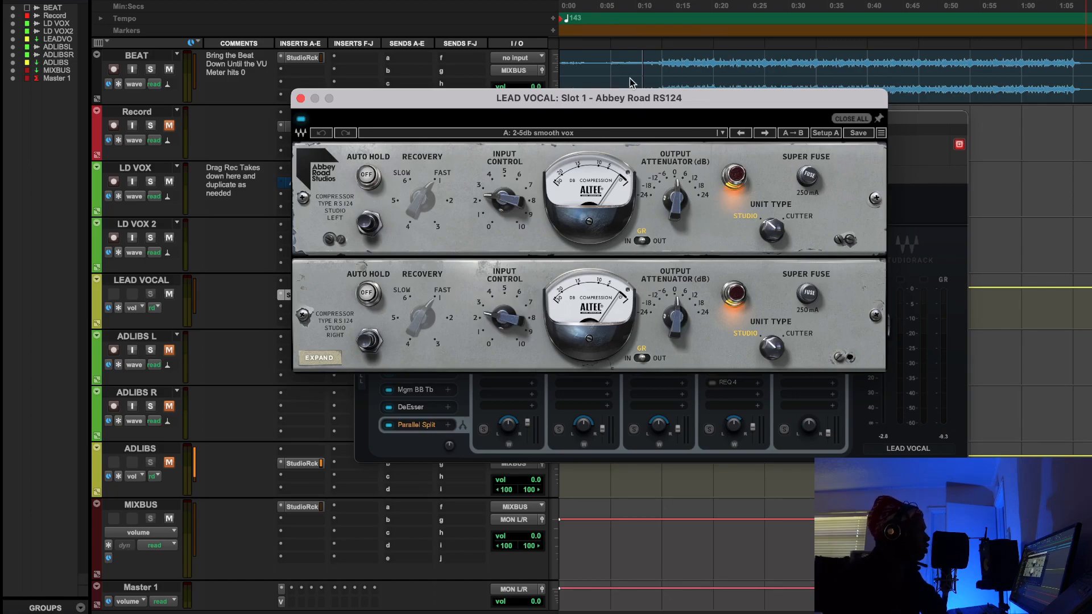
key("space")
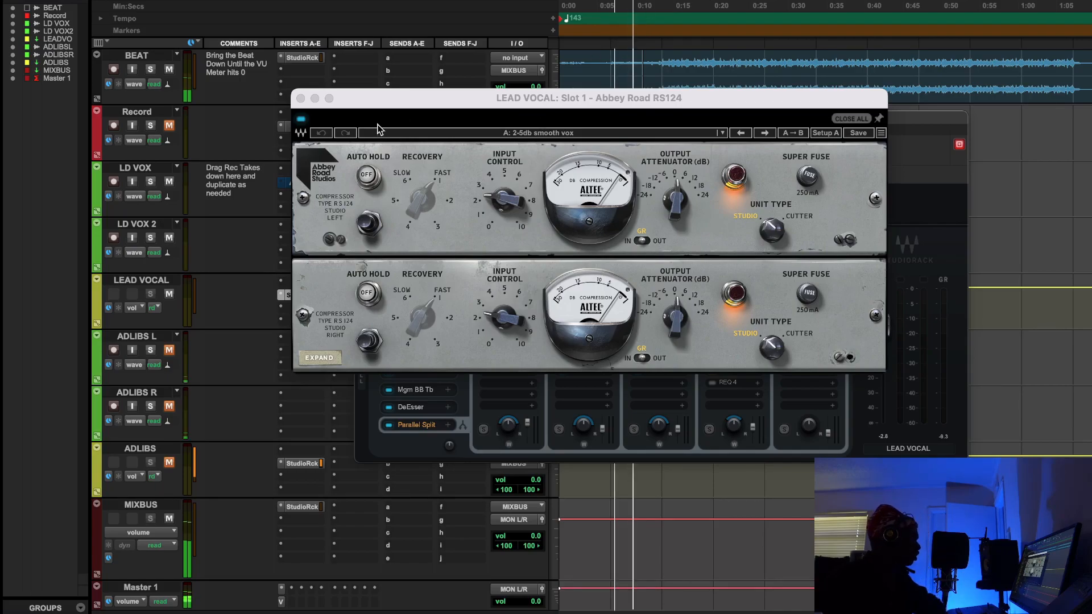
left_click_drag(429, 108, 524, 151)
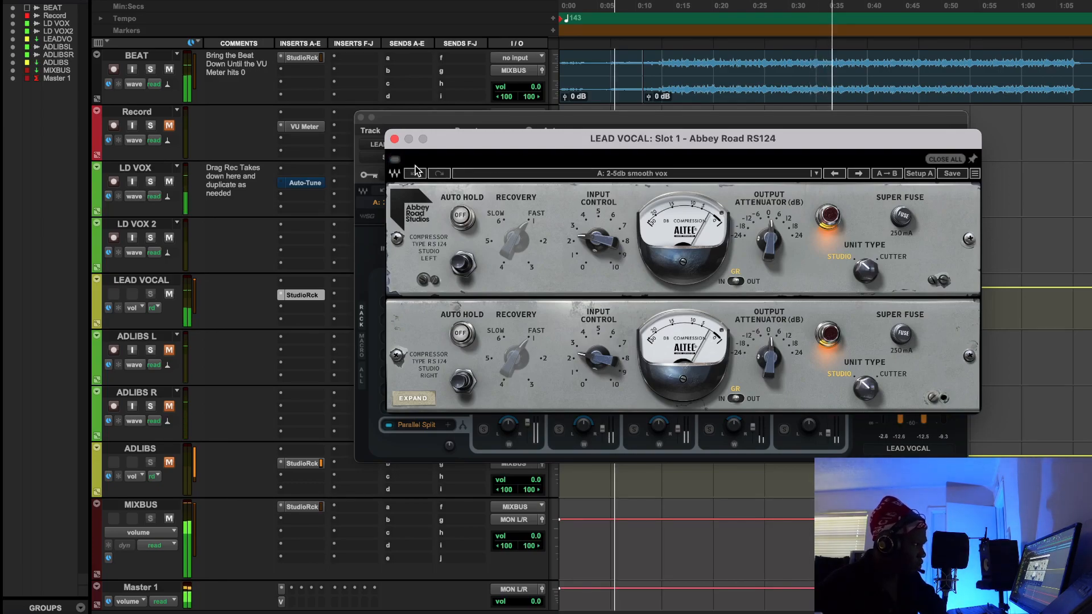
left_click(395, 160)
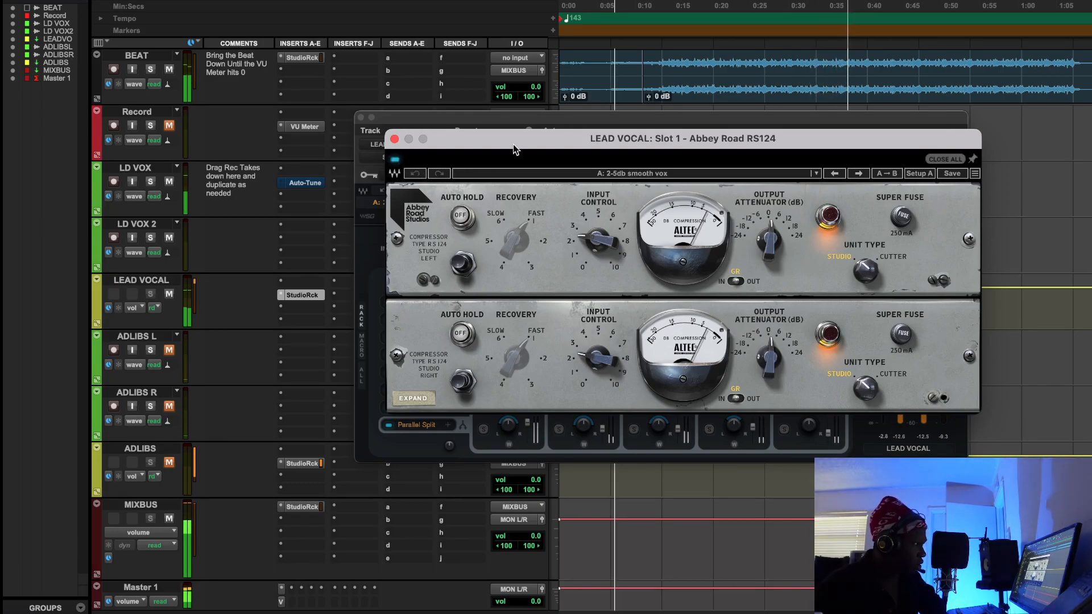
key("space")
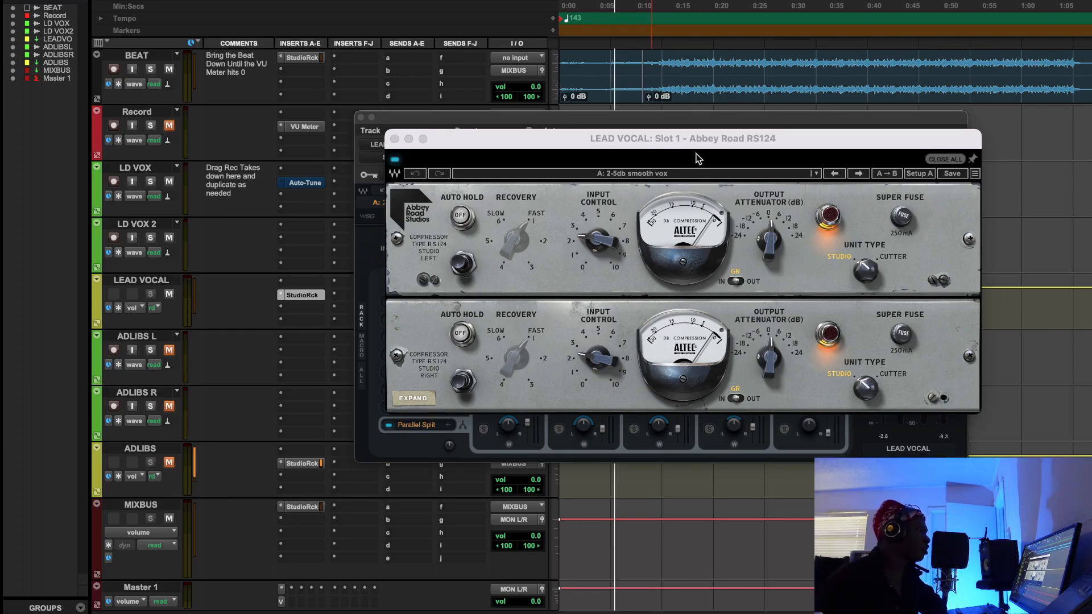
left_click(394, 139)
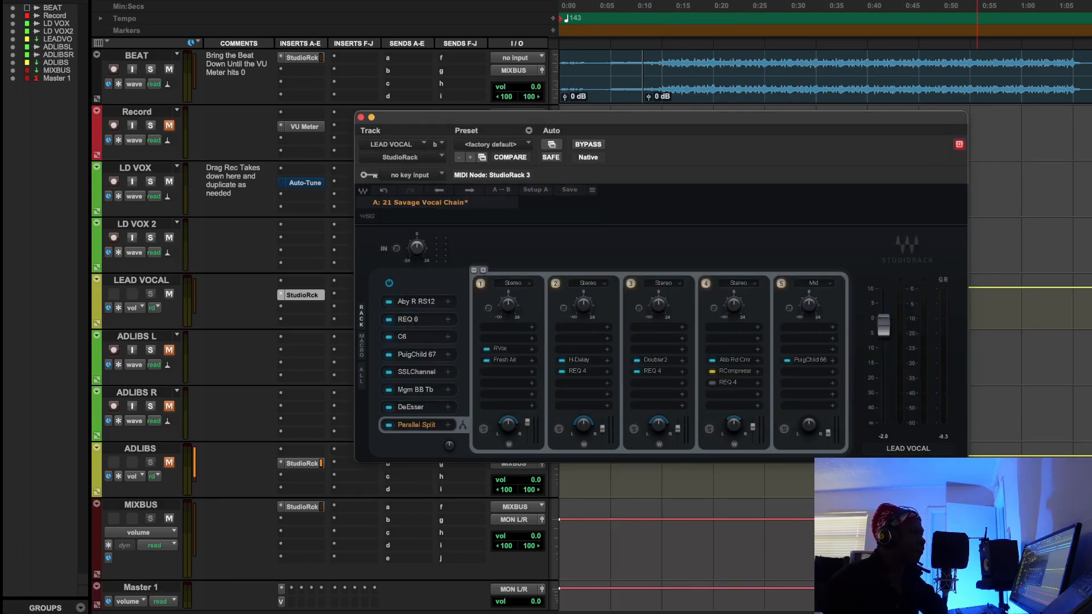
- Audition the REQ 6 equalizer in slot 2 by switching it off and on during playback, and close it enabled
left_click_drag(1090, 28, 742, 66)
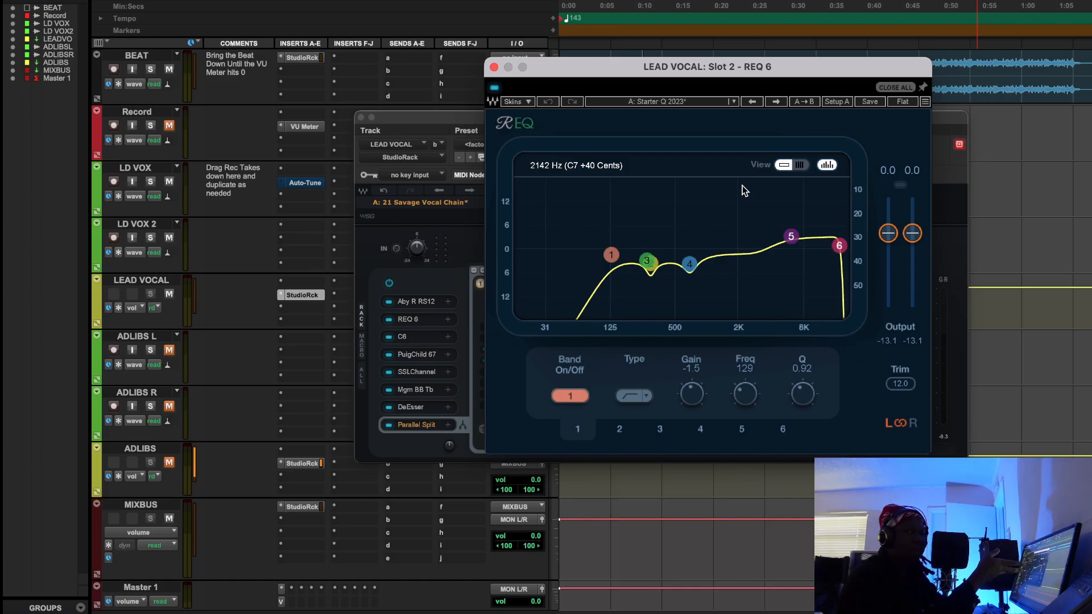
key("space")
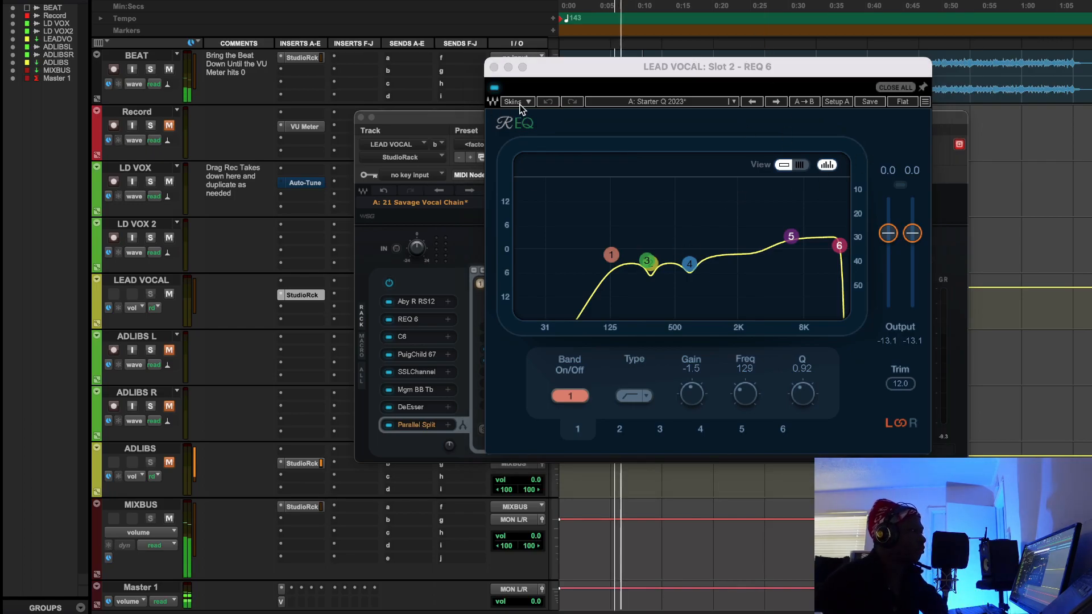
left_click_drag(574, 66, 574, 102)
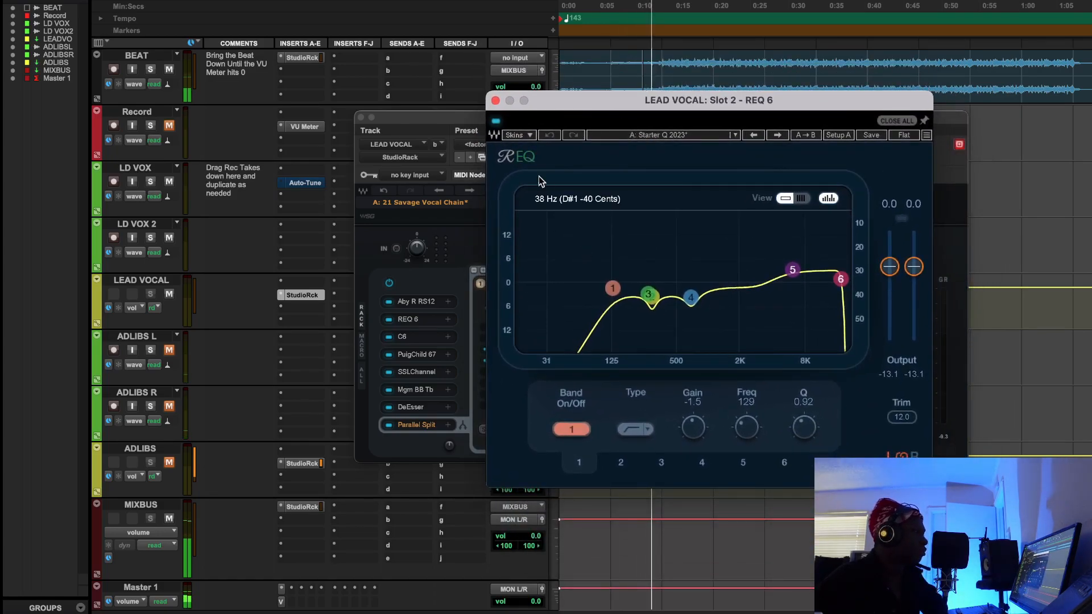
left_click(497, 120)
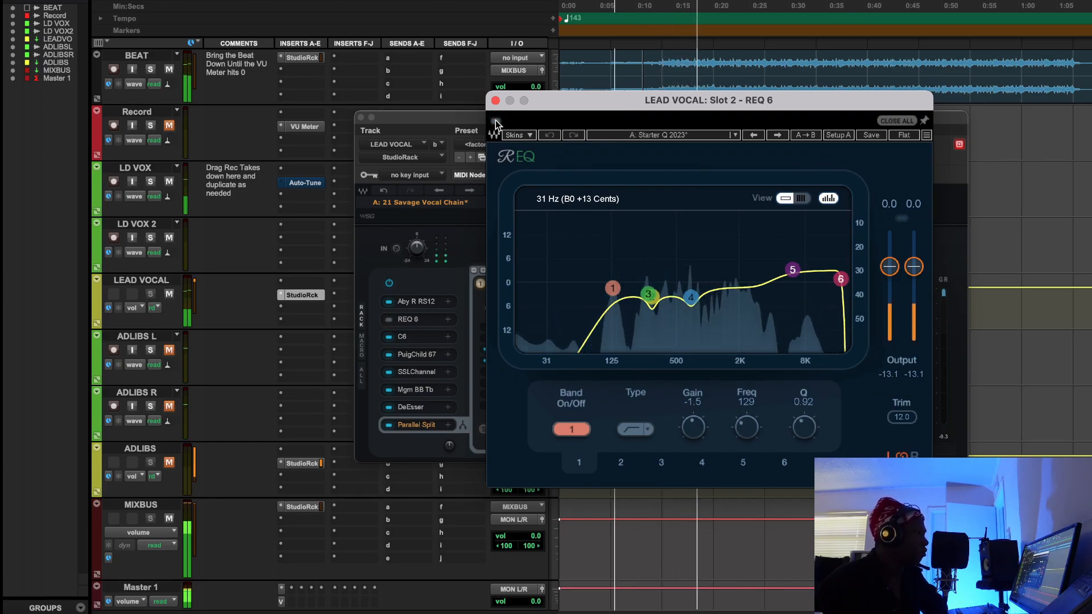
left_click(496, 121)
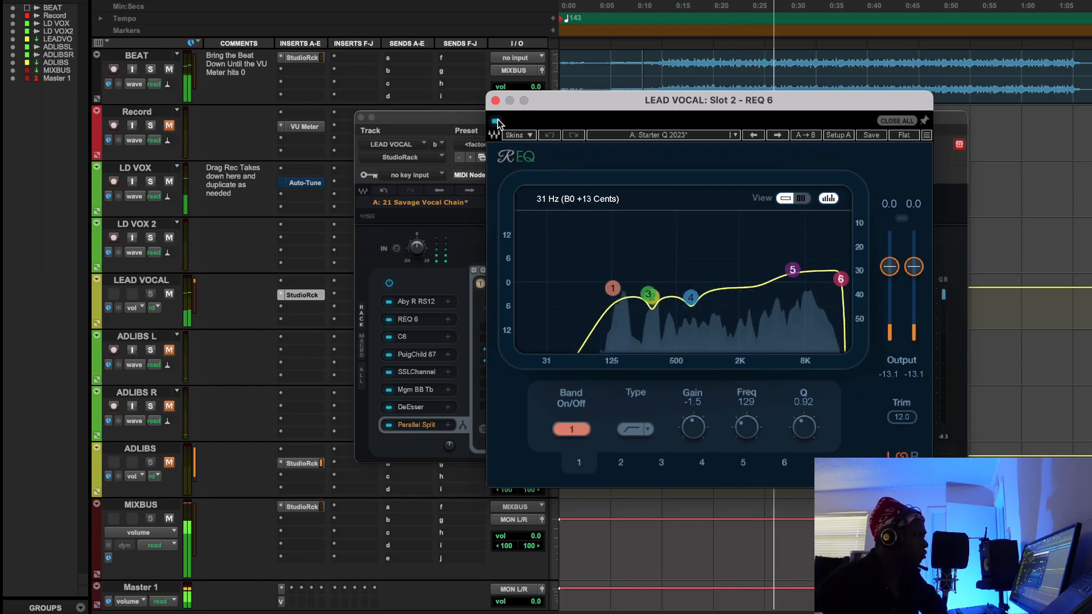
left_click(498, 120)
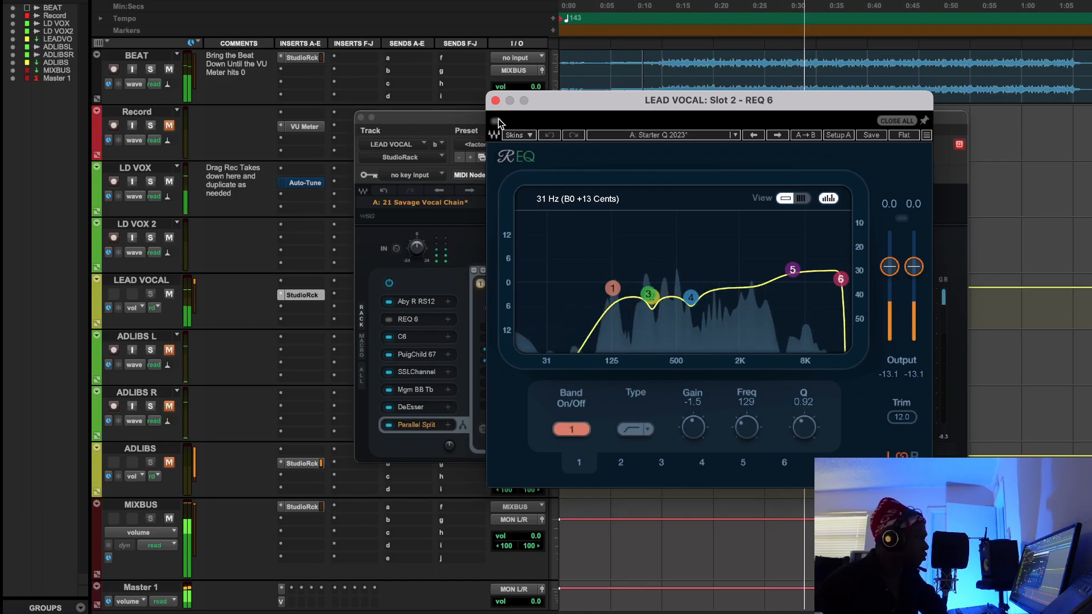
left_click(497, 120)
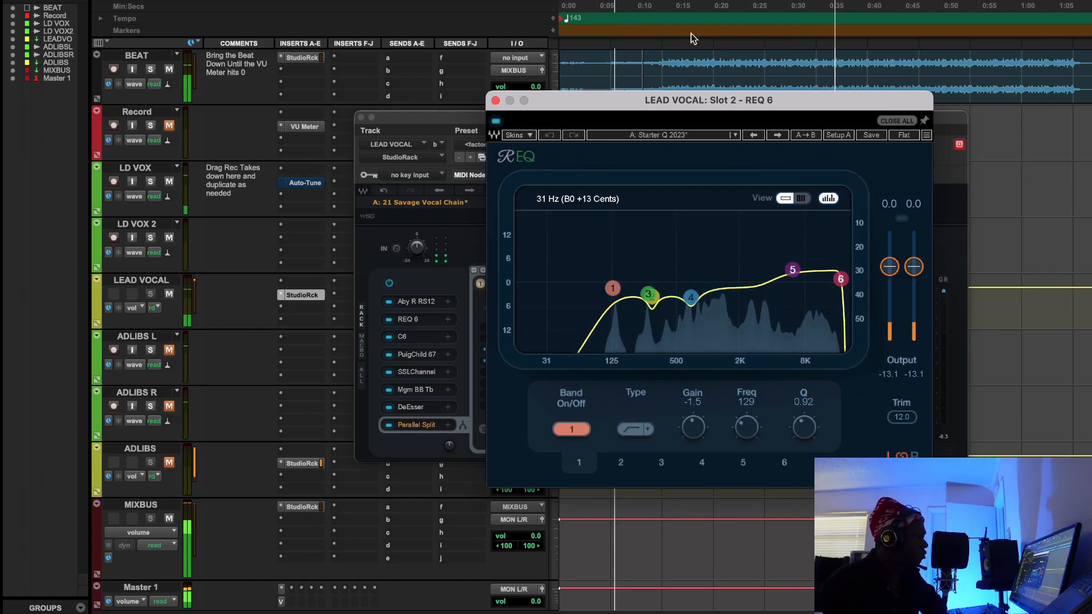
key("space")
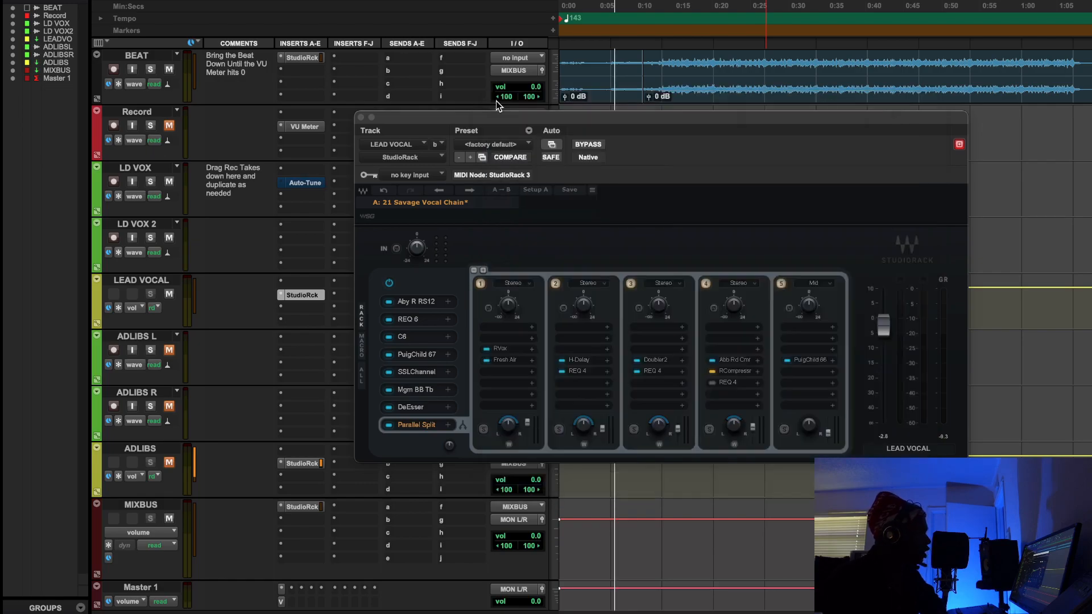
left_click(496, 101)
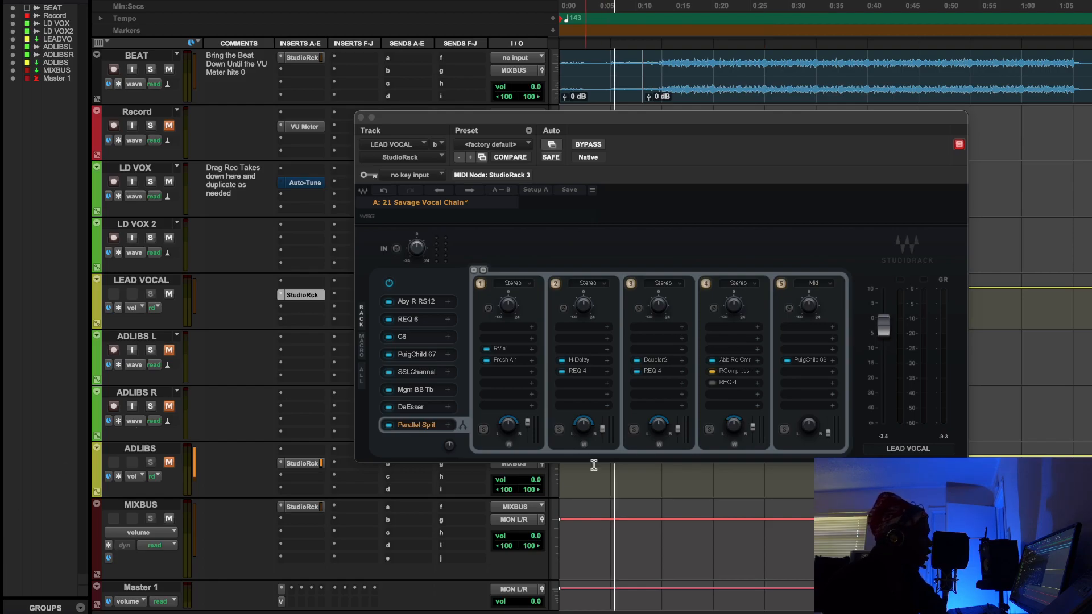
- Audition the C6 multiband compressor in slot 3 by switching it off and on during playback, and close it enabled
left_click(417, 338)
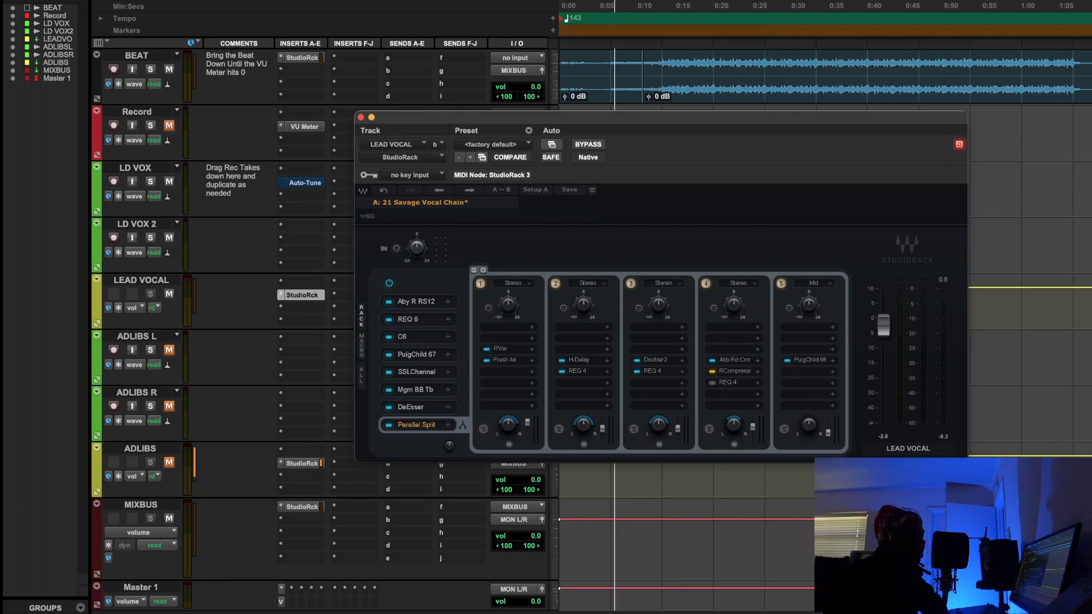
left_click_drag(642, 153, 608, 149)
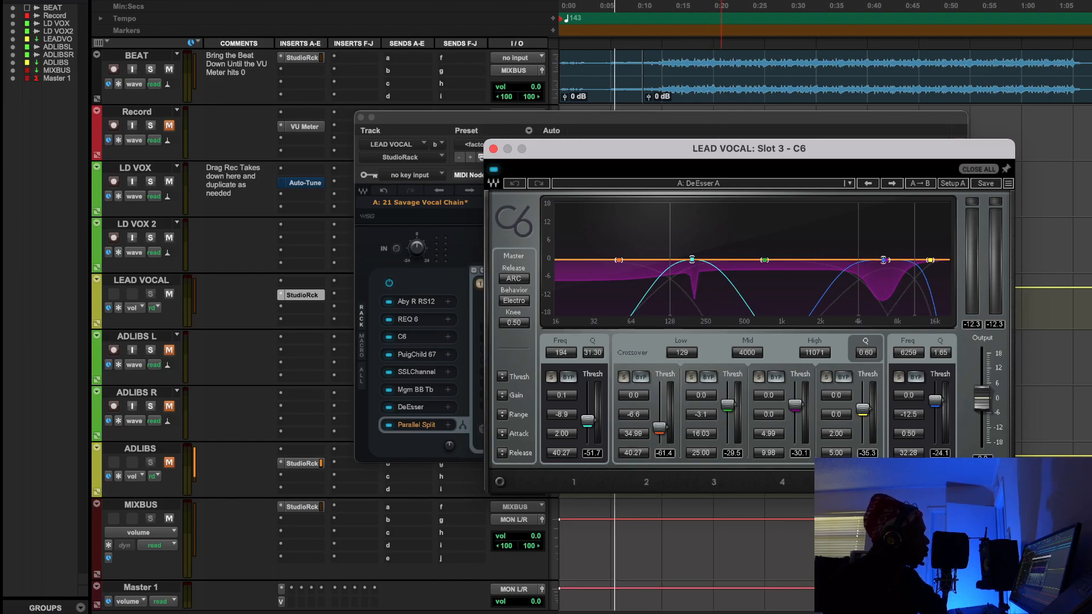
left_click(721, 6)
key("space")
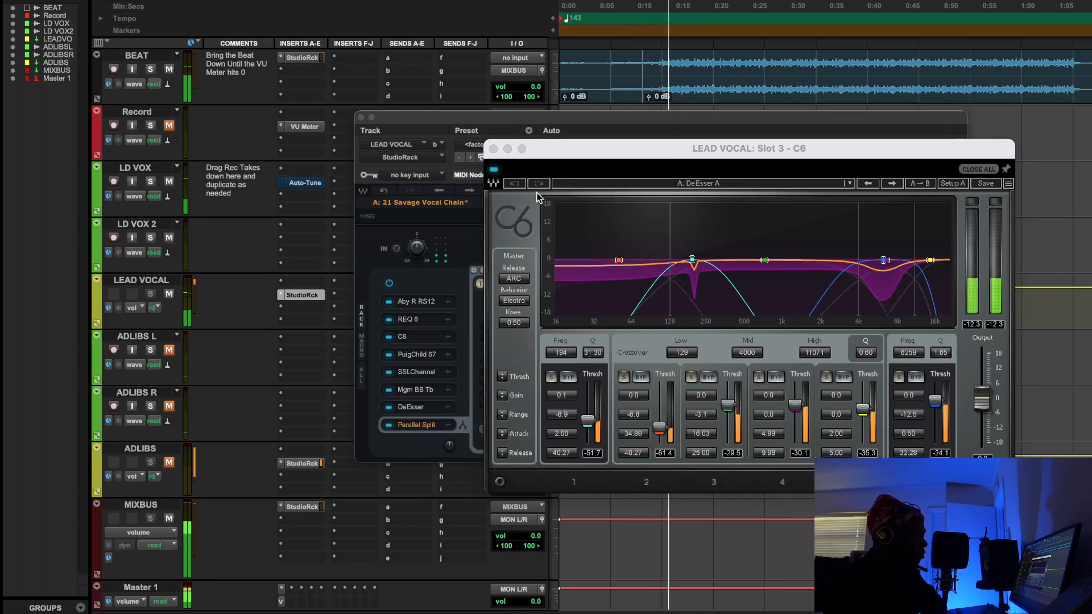
left_click(493, 174)
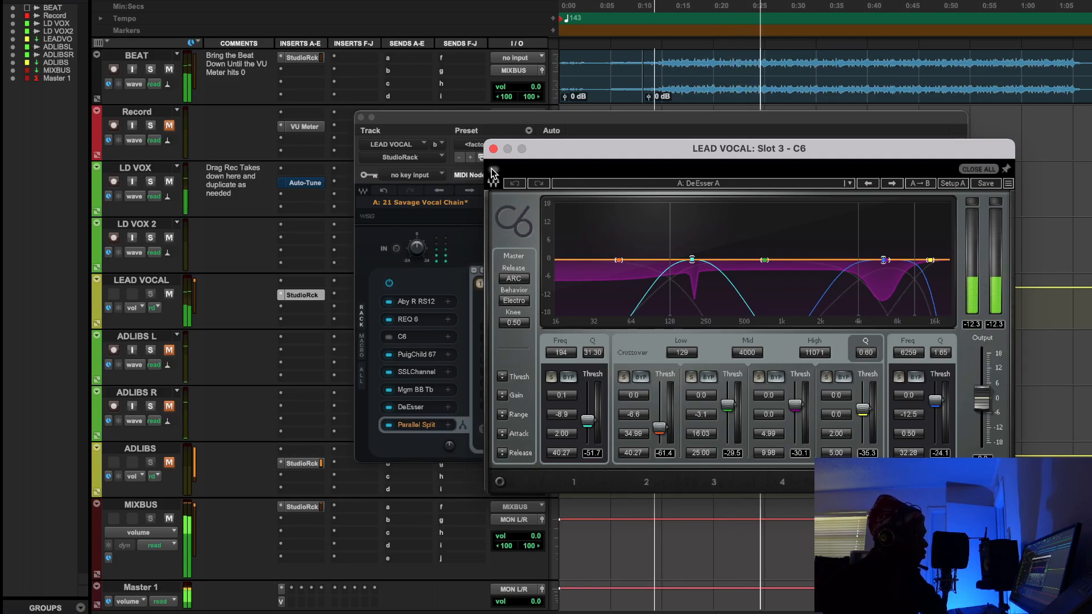
left_click(493, 170)
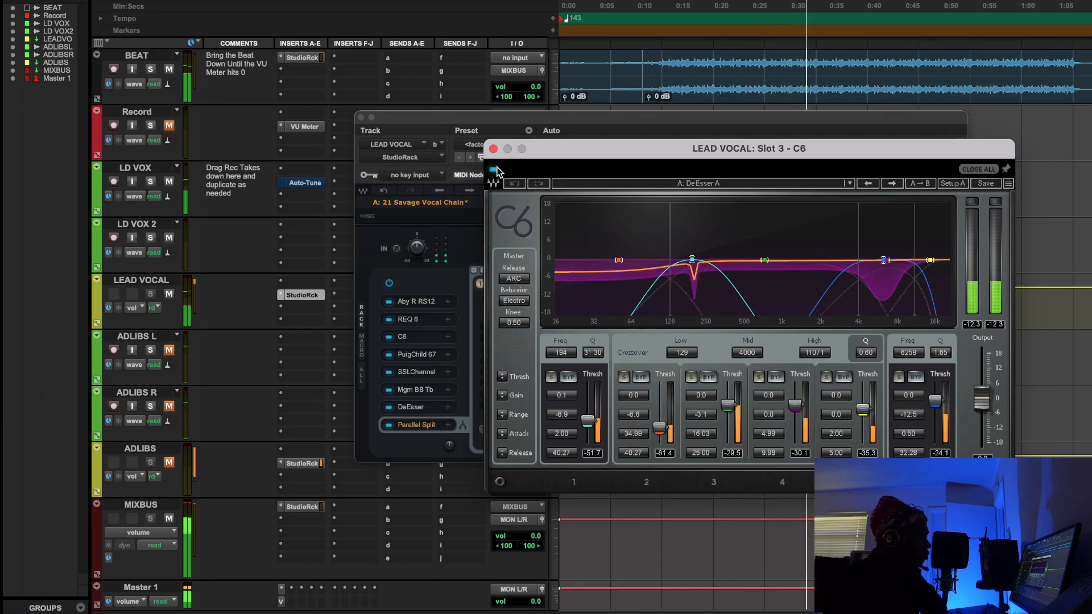
left_click(494, 171)
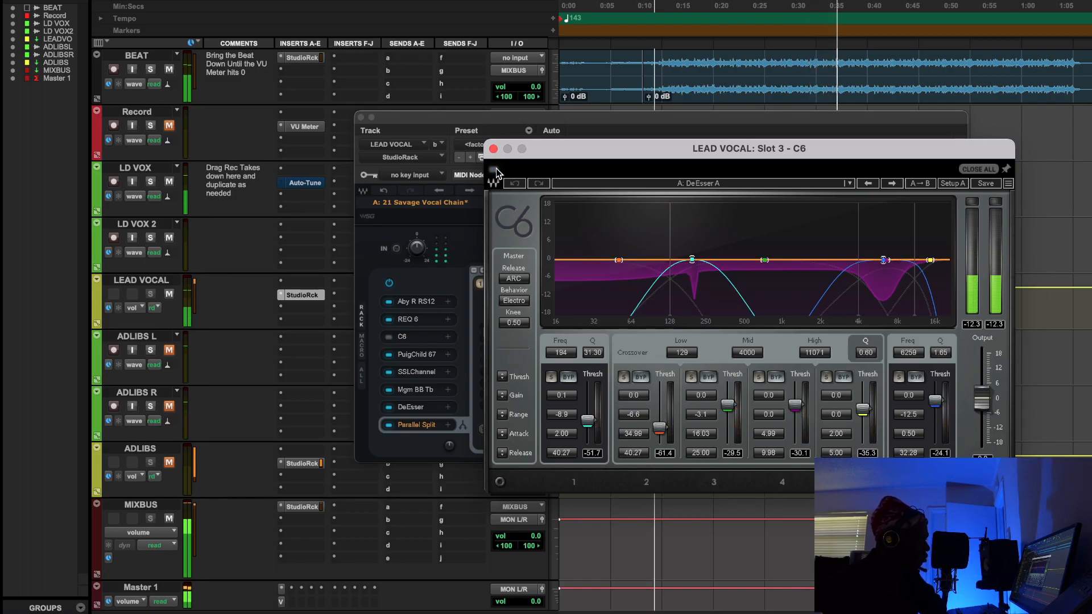
left_click(495, 170)
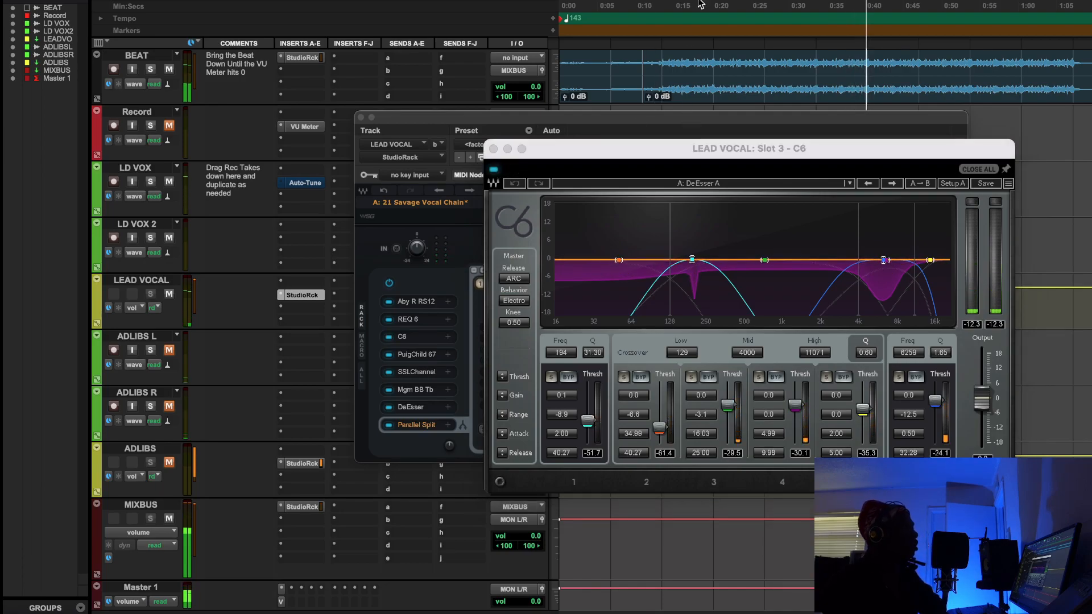
key("space")
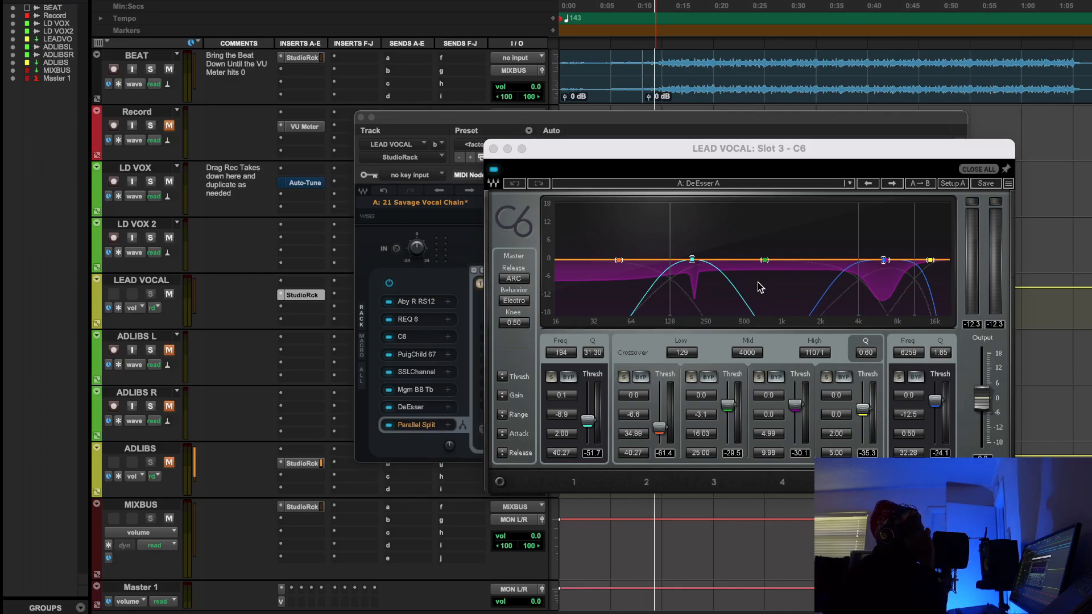
left_click(493, 148)
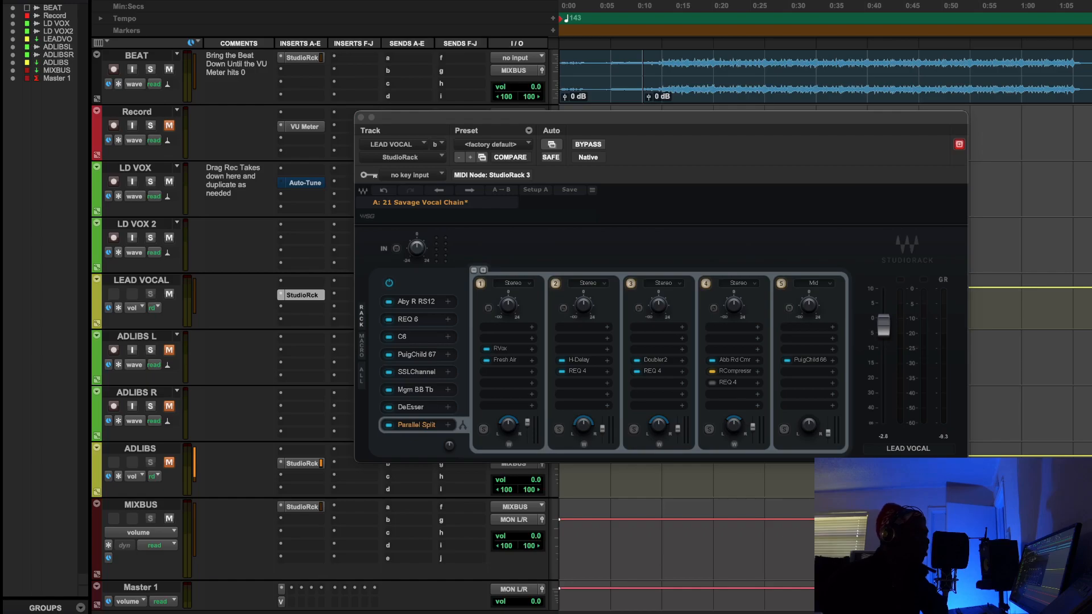
- Open the PuigChild 670 in slot 4 and compare the lead vocal with it switched off and on during playback
left_click_drag(1091, 34, 626, 77)
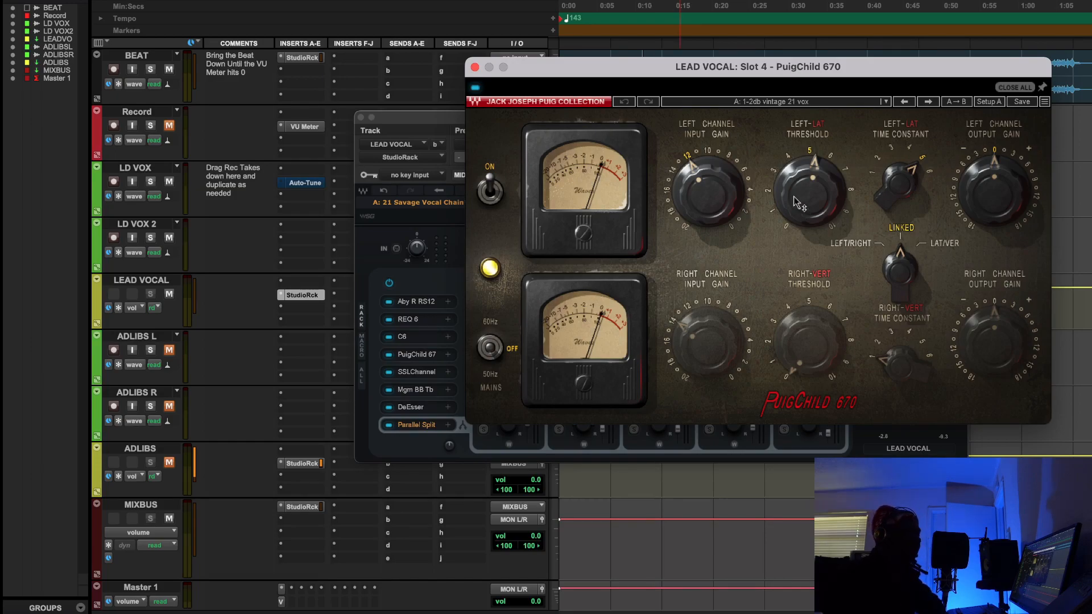
left_click(765, 5)
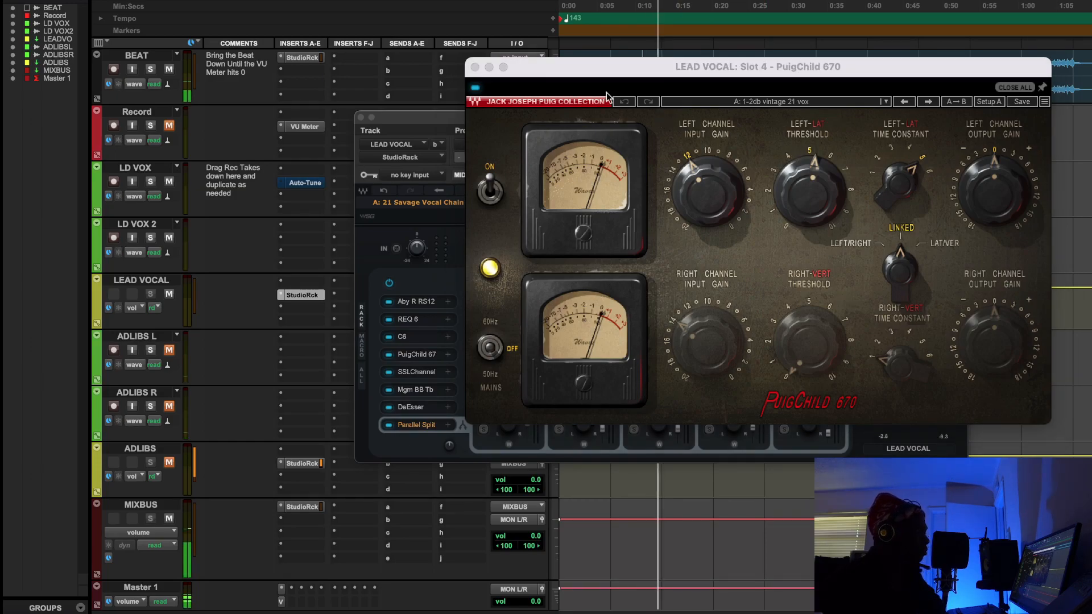
left_click_drag(762, 66, 768, 96)
left_click(481, 118)
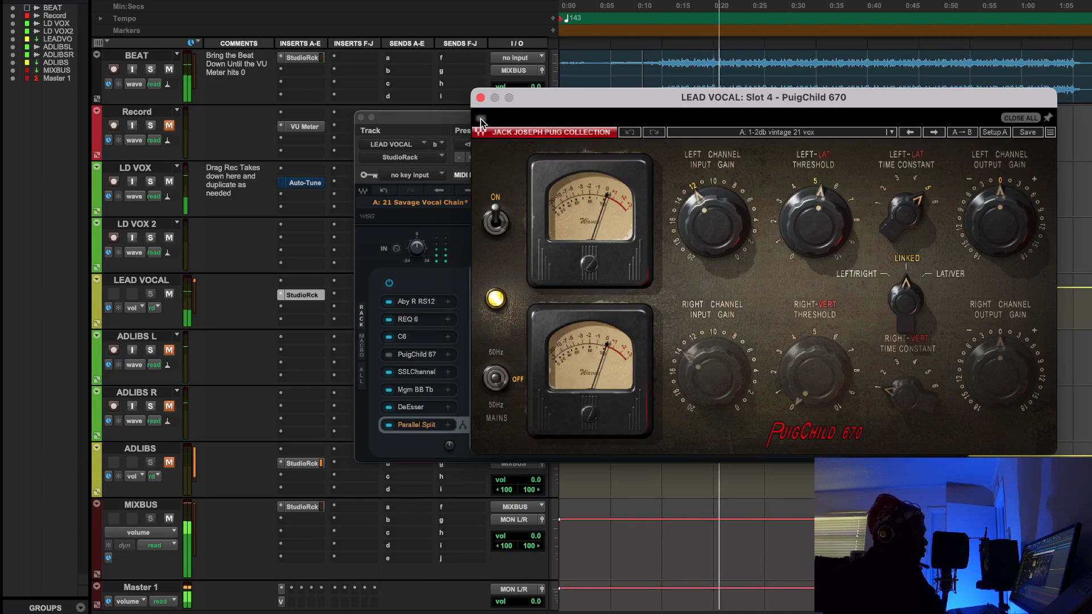
left_click(480, 118)
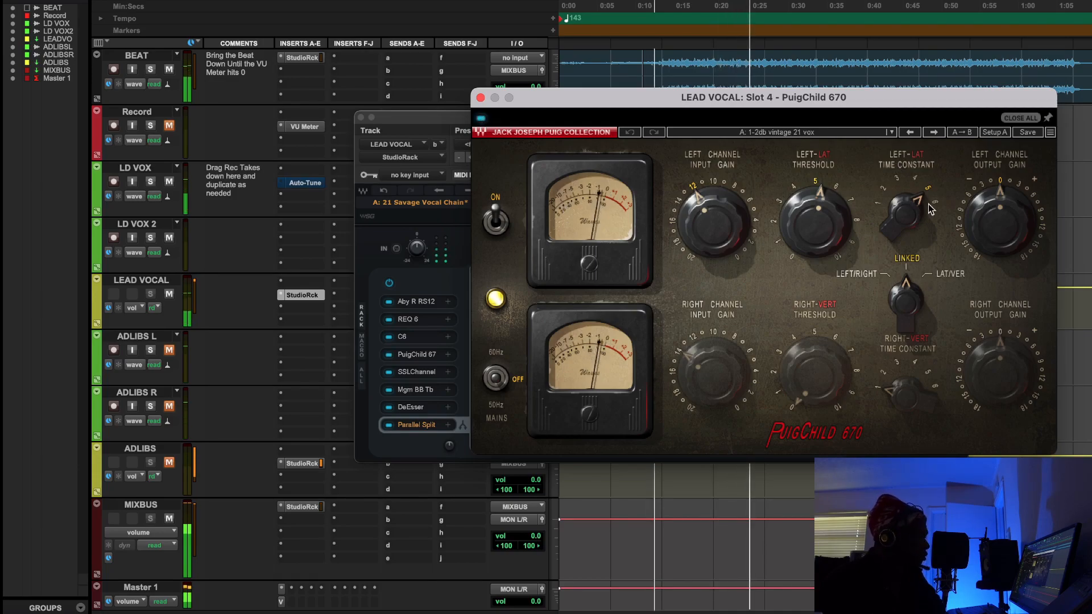
- Trim the PuigChild 670's left channel output gain to -0.2 dB, compare it off and on again, and stop playback with it enabled
left_click_drag(1009, 230, 1008, 231)
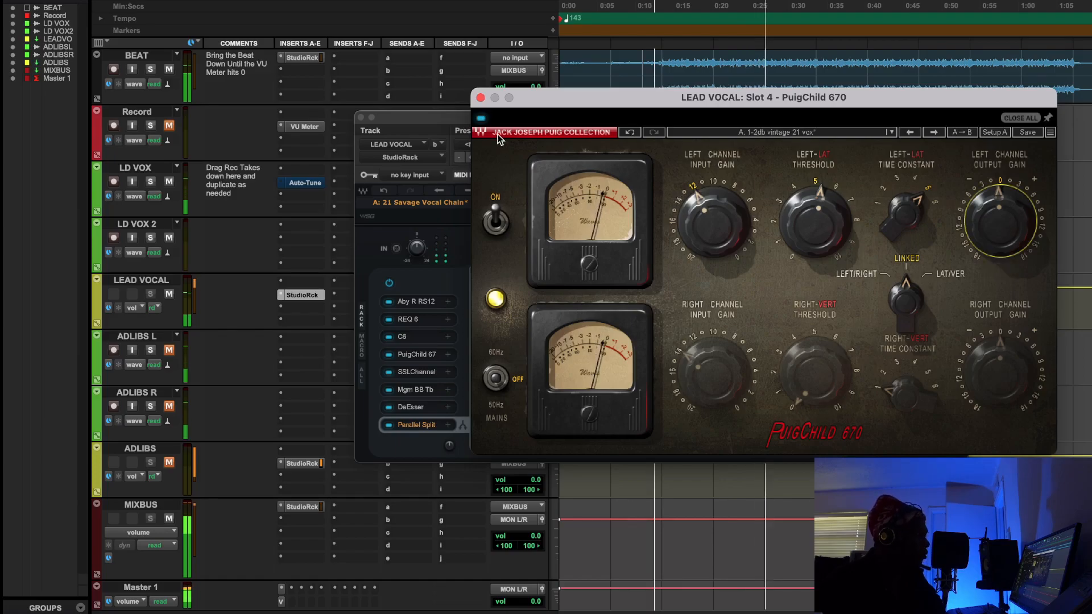
left_click(480, 118)
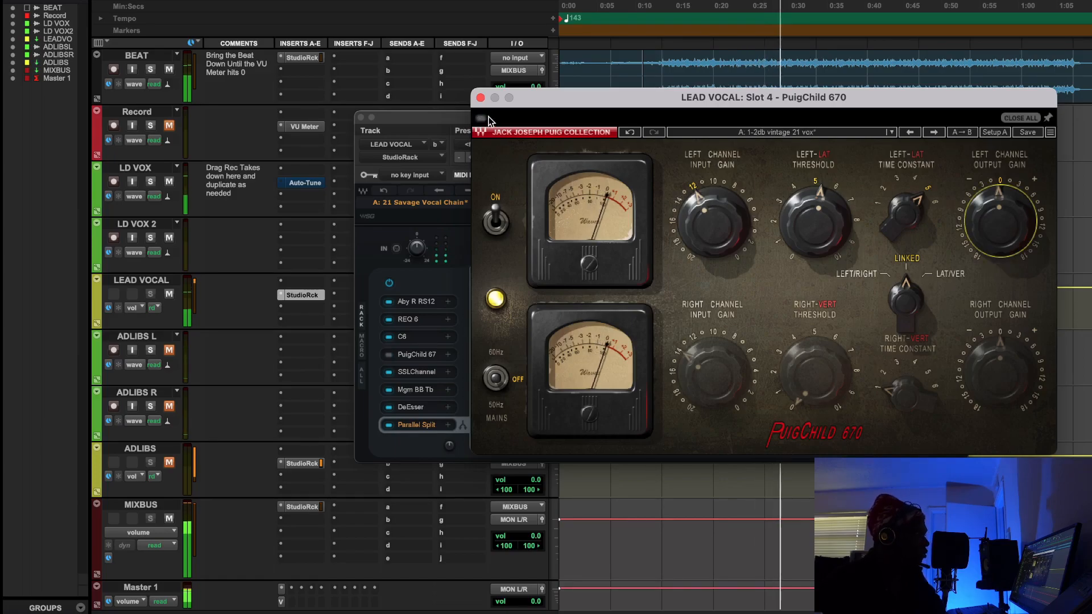
left_click(481, 118)
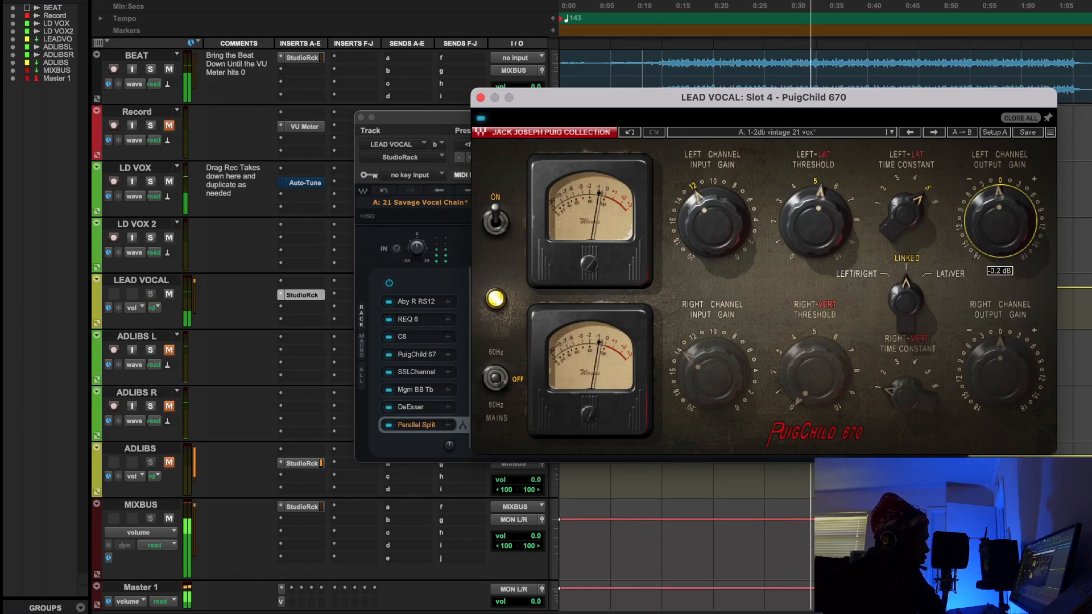
key("space")
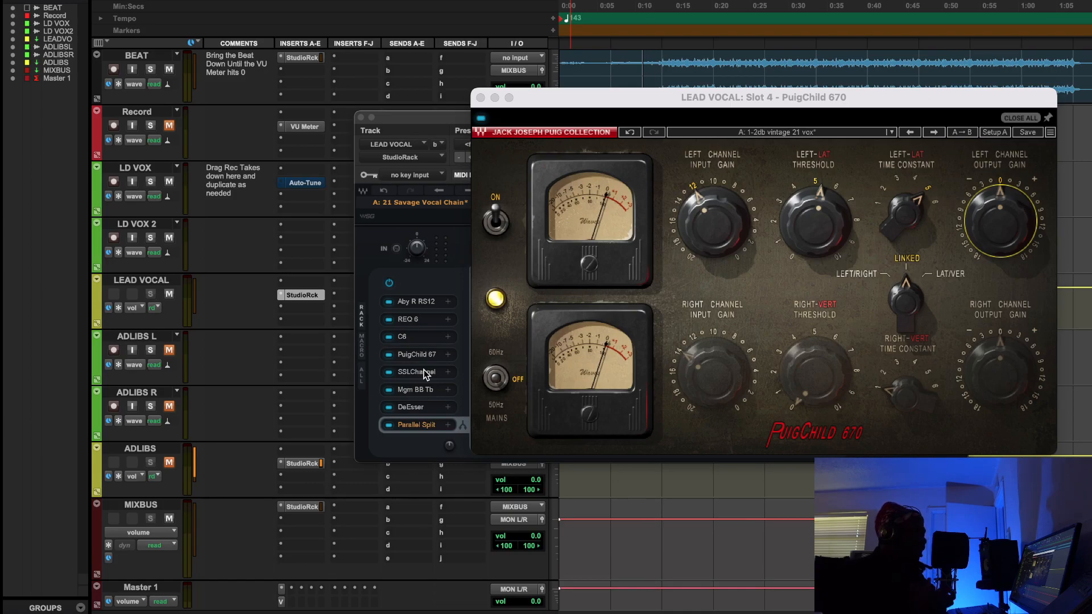
key("space")
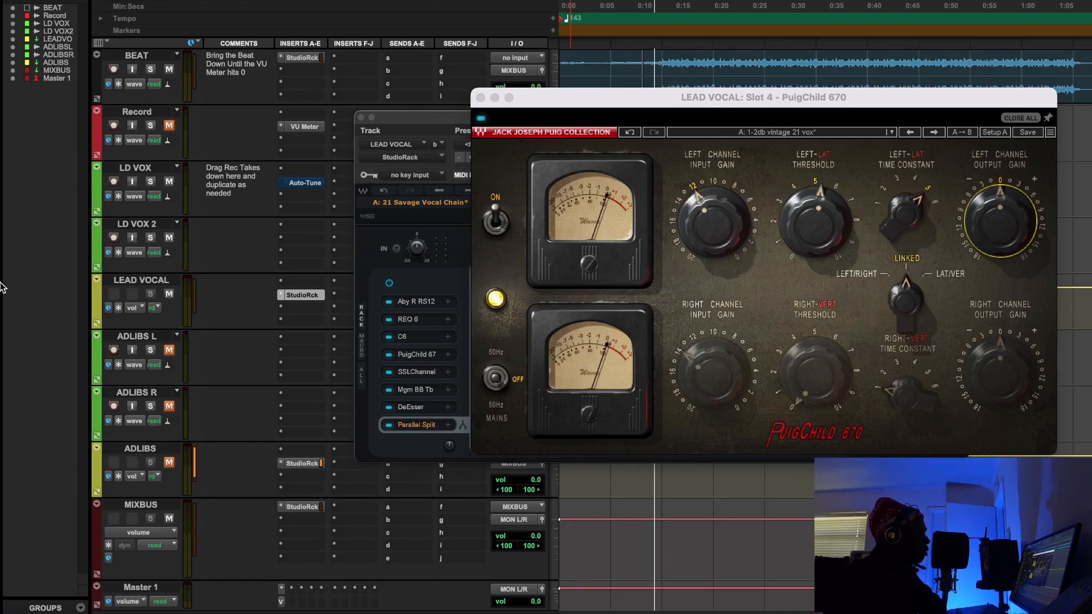
- Open the SSLChannel in slot 5, place its whole window in view, and examine its EQ and filter settings
left_click(419, 374)
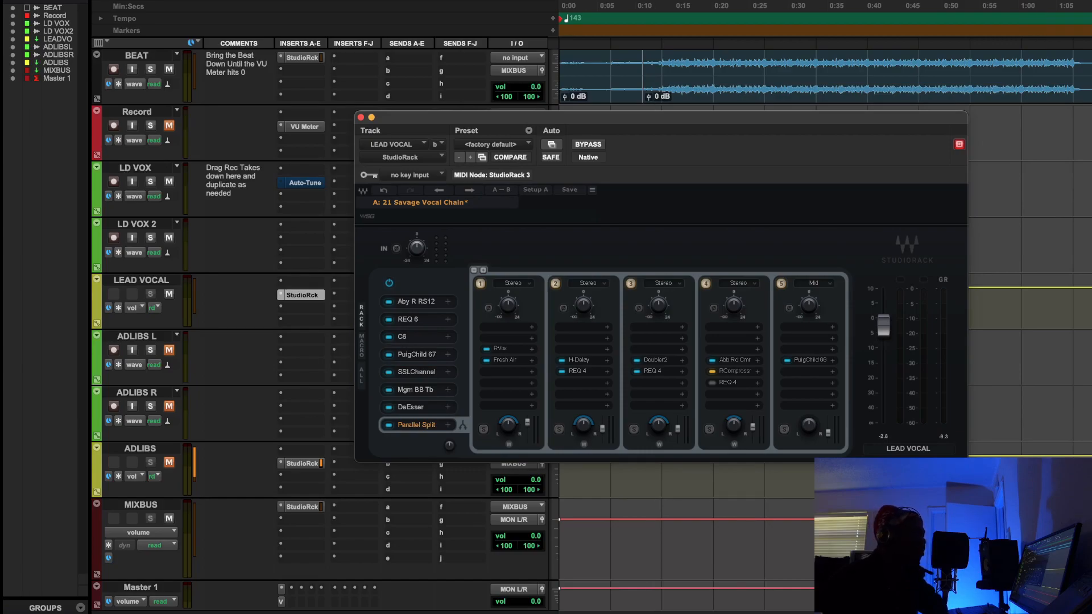
left_click_drag(991, 11, 740, 2)
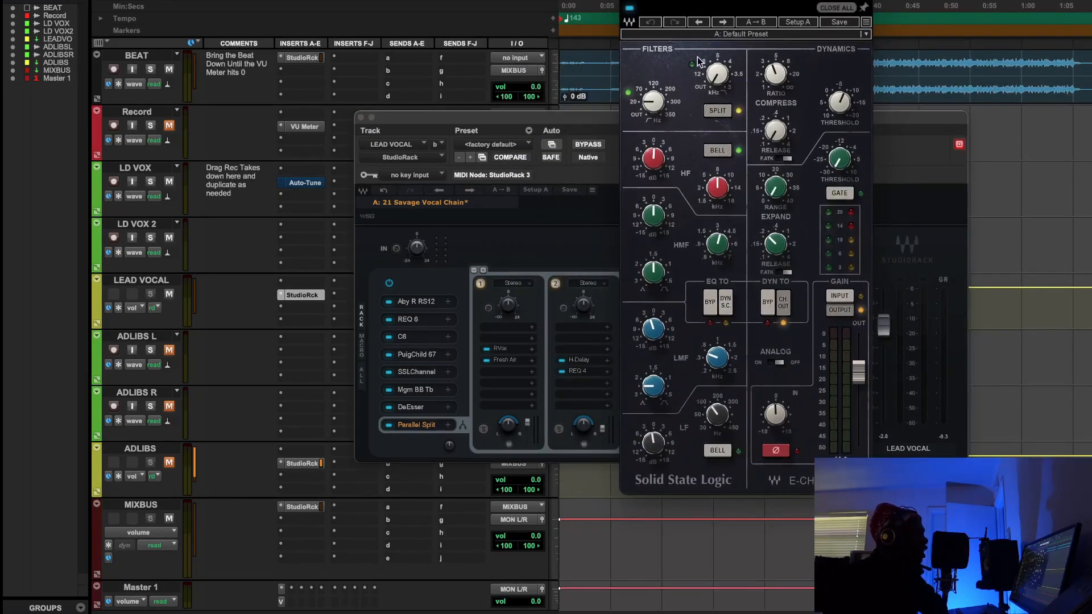
mouse_move(647, 158)
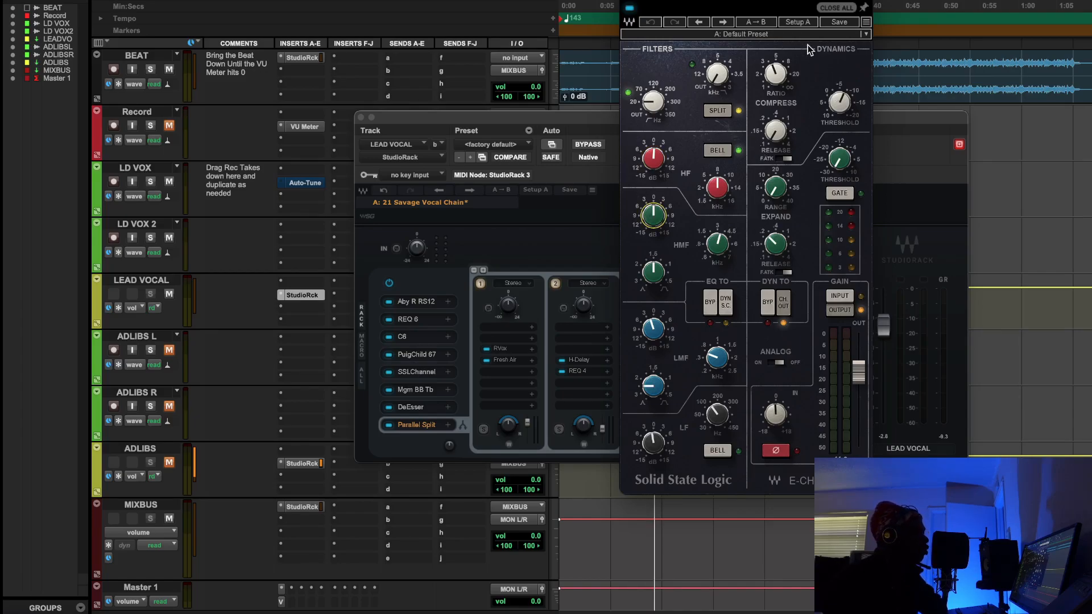
left_click_drag(802, 6, 735, 63)
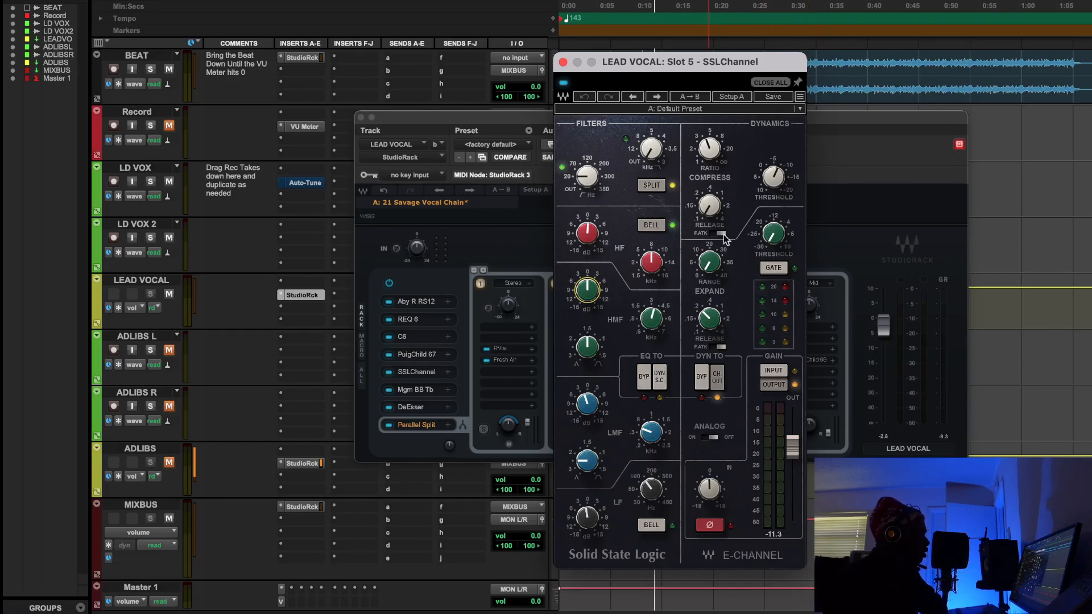
left_click_drag(593, 409, 591, 403)
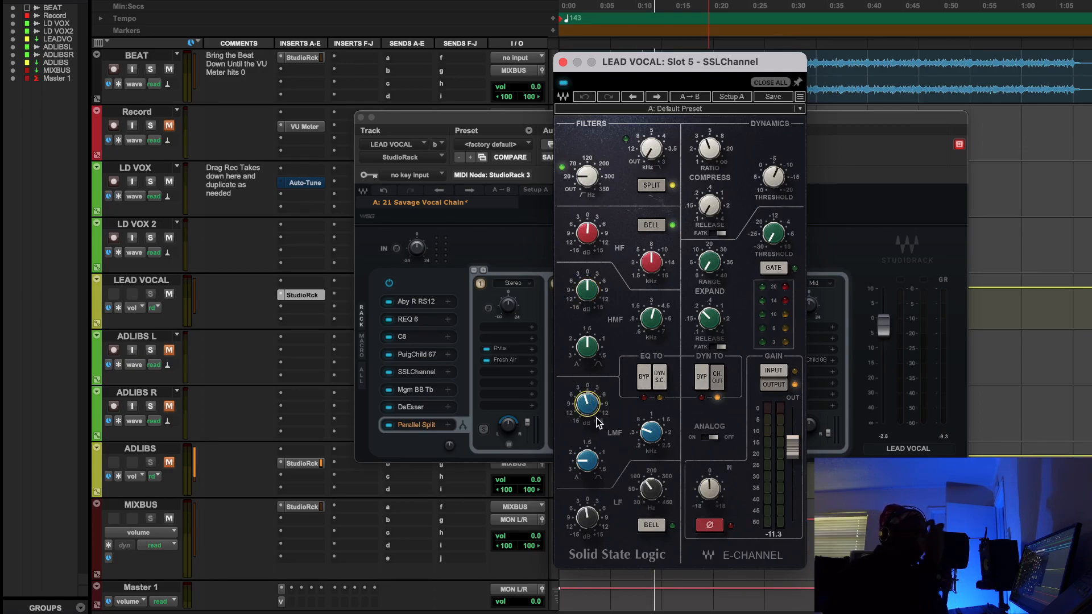
left_click(594, 178)
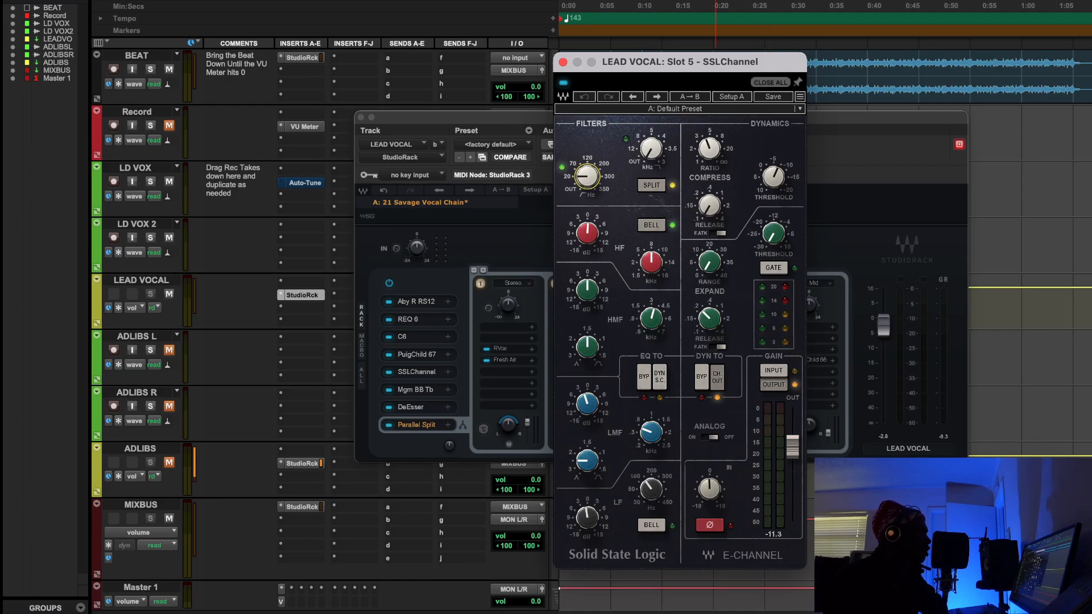
- Audition the SSLChannel by switching it off and on during playback, then stop playback and close it enabled
left_click(741, 13)
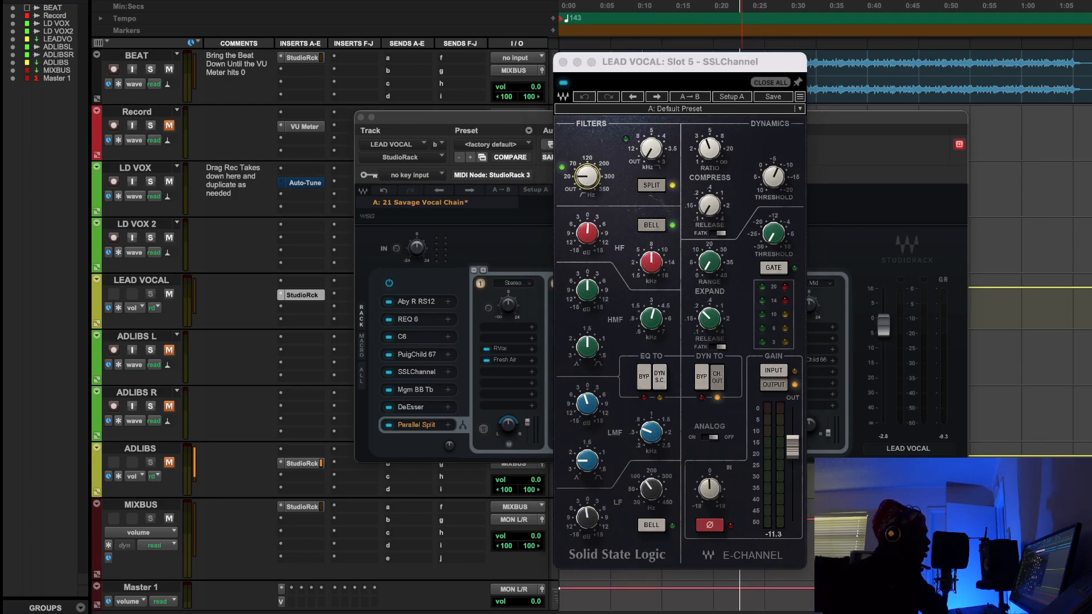
key("space")
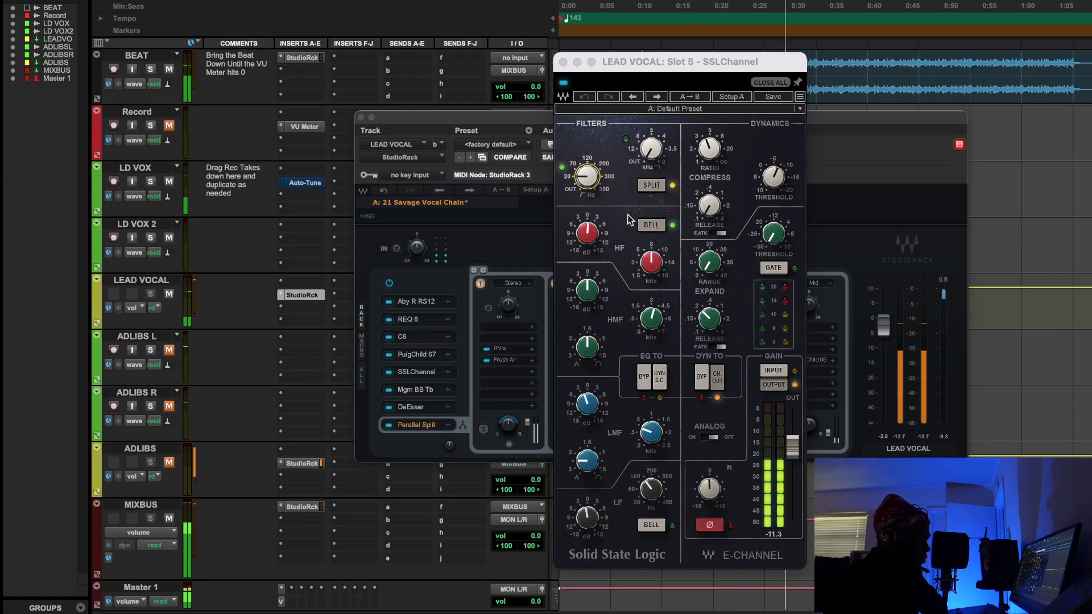
left_click(563, 83)
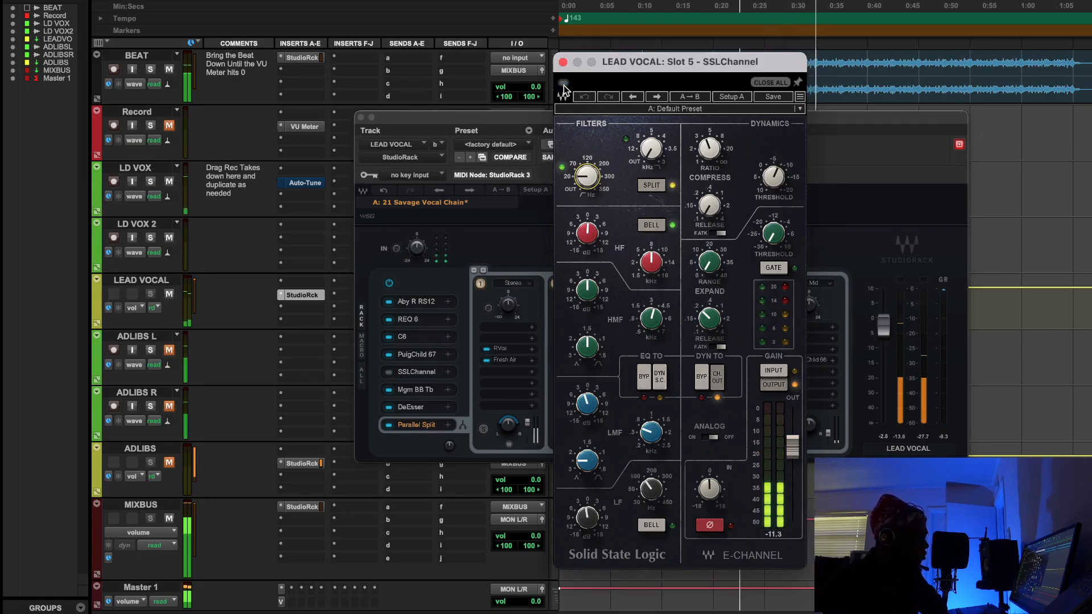
left_click(564, 83)
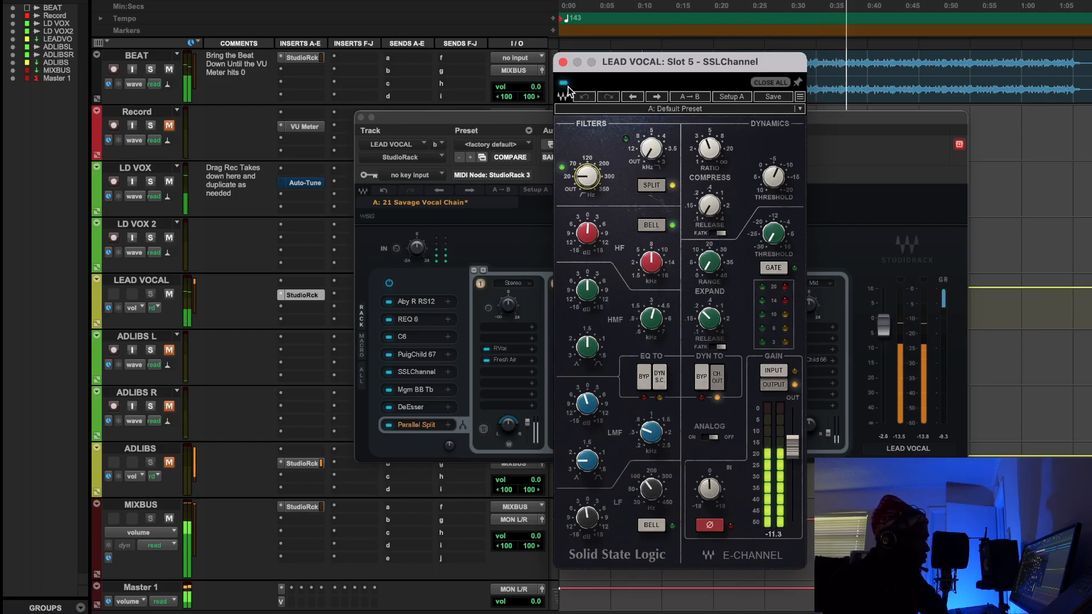
left_click(768, 5)
key("space")
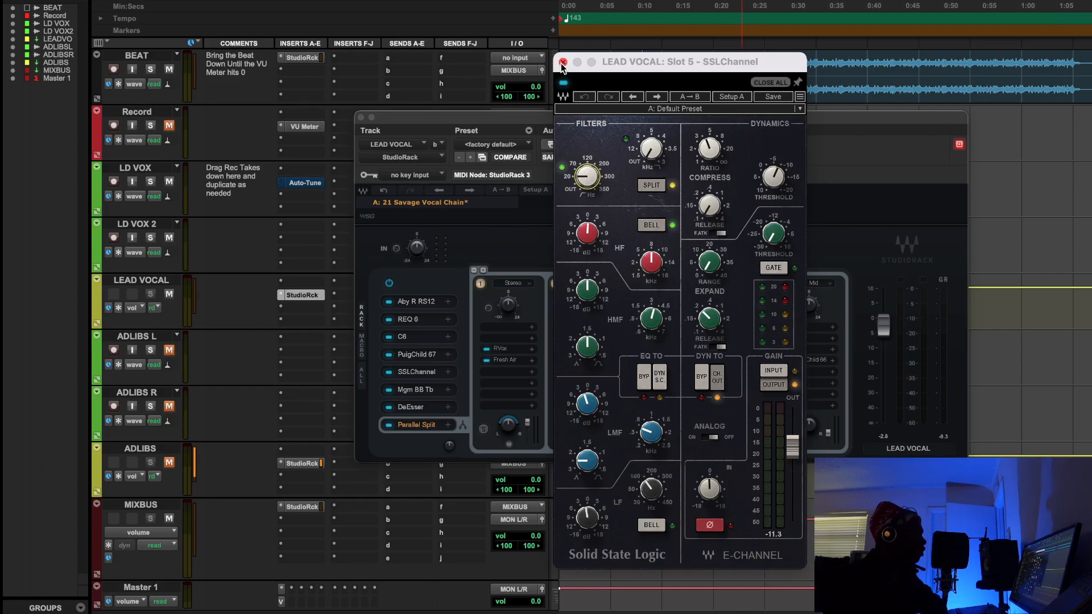
left_click(562, 61)
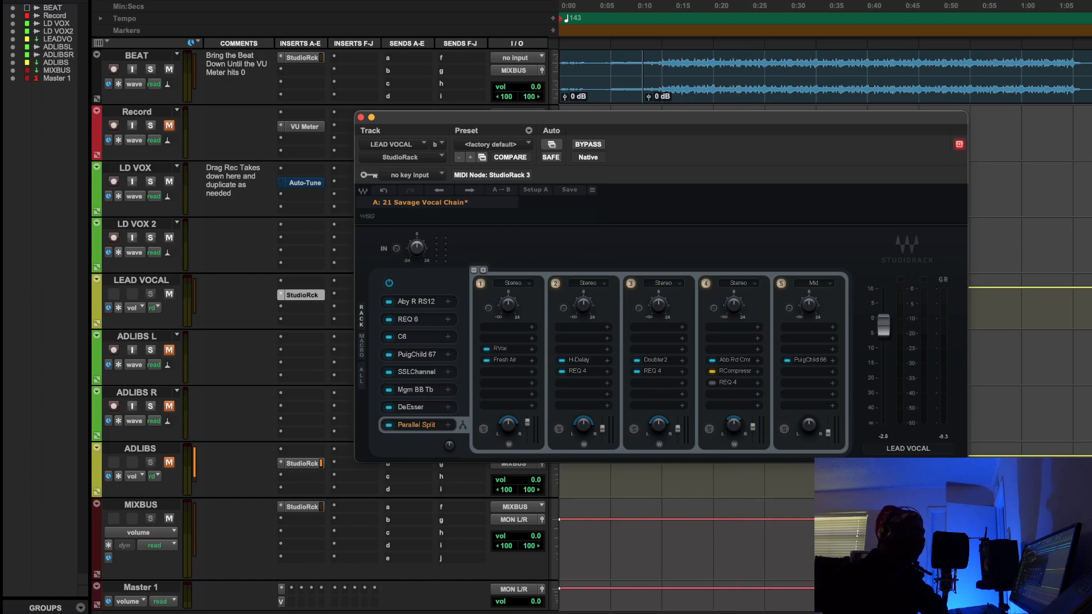
- Open the Magma BB Tubes in slot 6, position its window beside the rack's plugin list, and examine its Beauty and Beast settings
left_click(415, 389)
left_click_drag(885, 79, 749, 87)
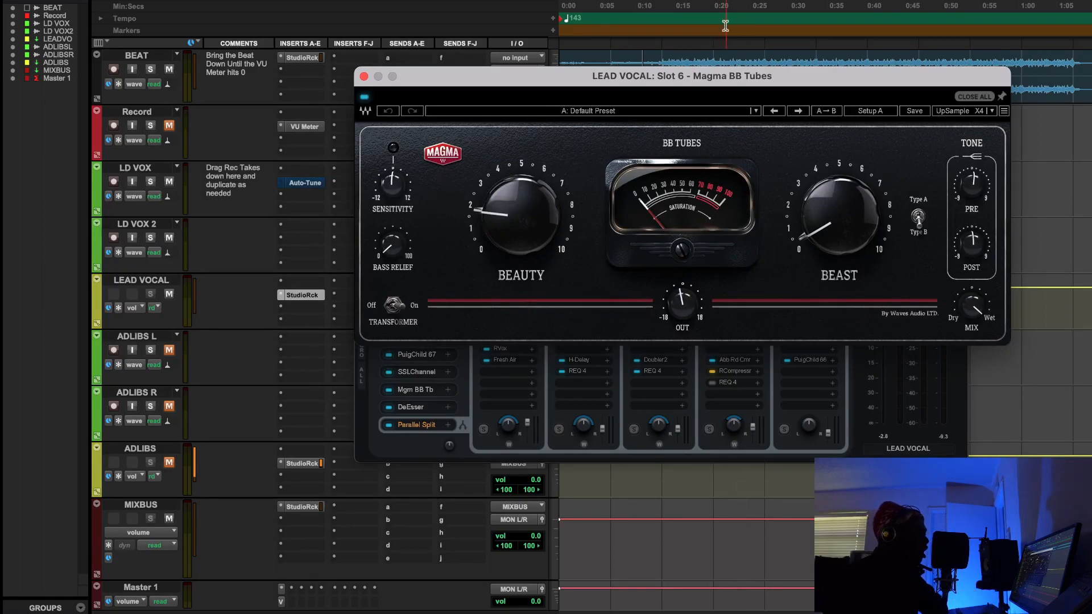
left_click_drag(695, 78, 835, 76)
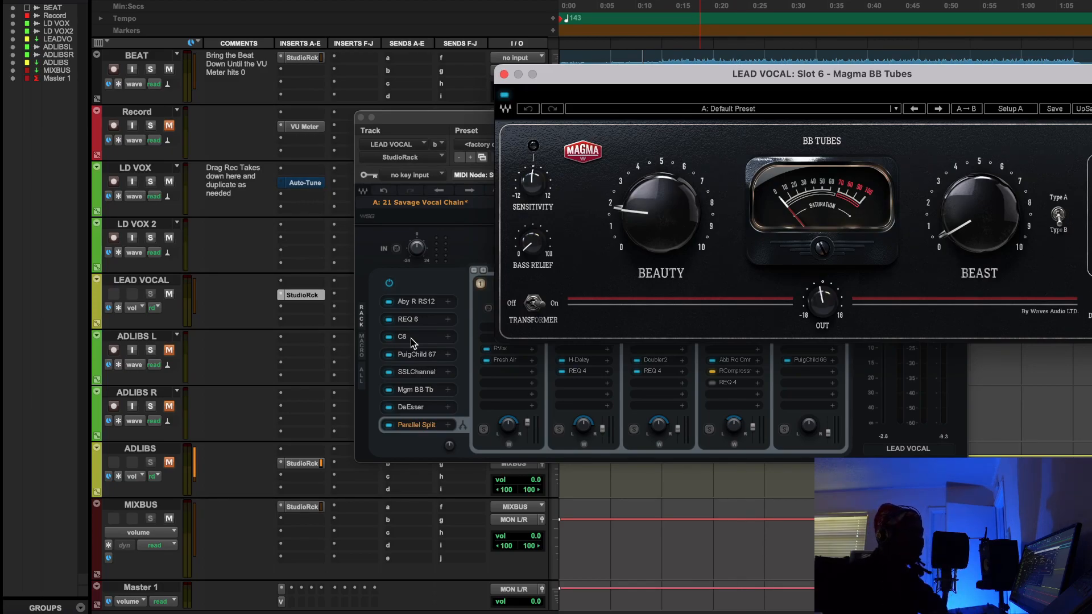
left_click_drag(760, 74, 735, 133)
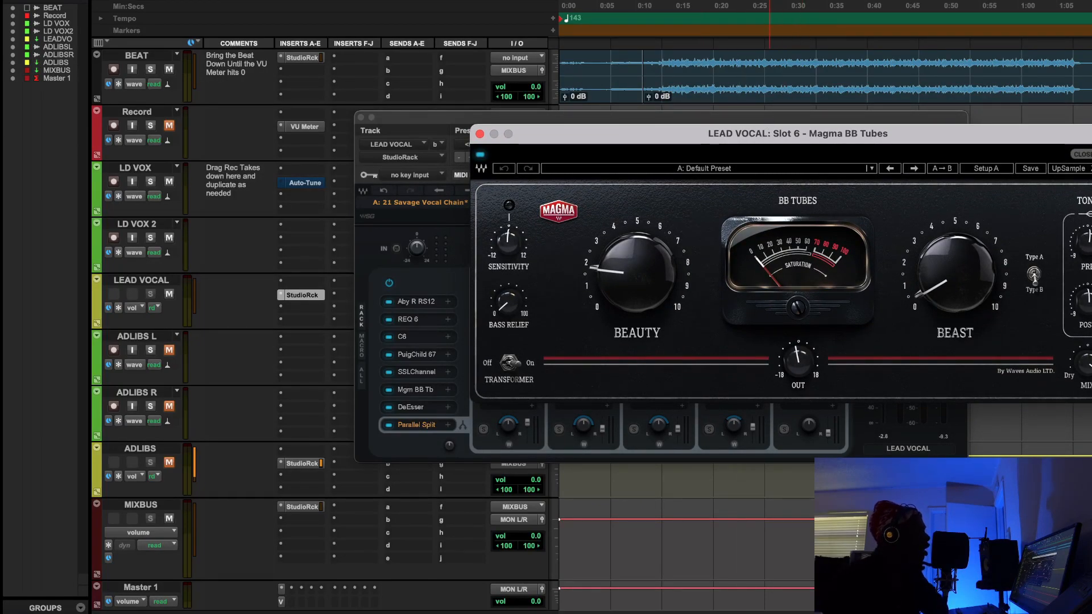
mouse_move(954, 281)
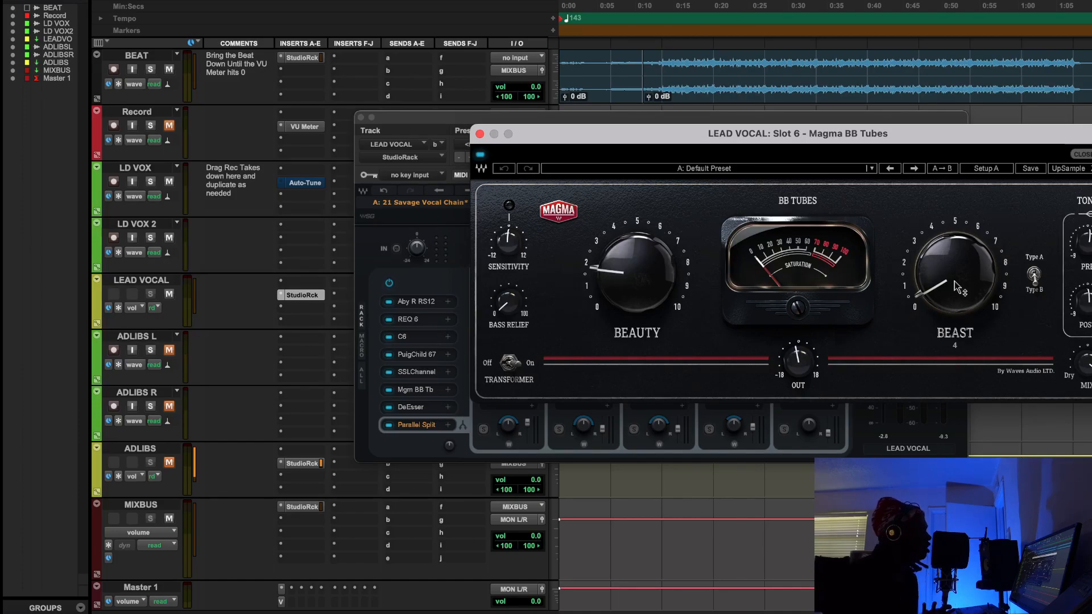
left_click(869, 85)
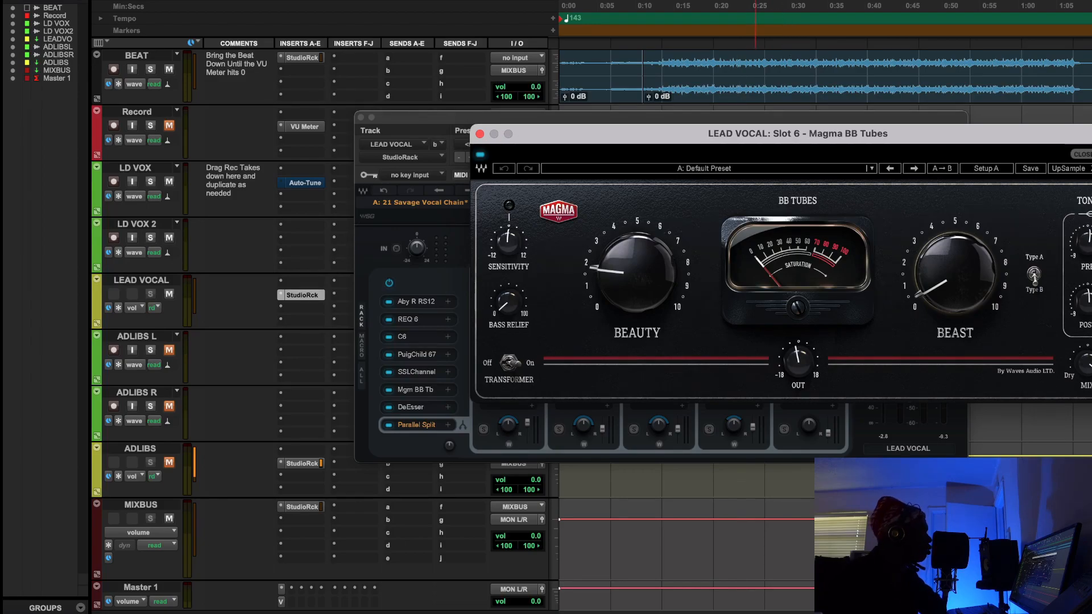
- Audition the Magma BB Tubes by switching it off and on during playback, replay from the beat's louder section, and stop playback with it enabled
key("space")
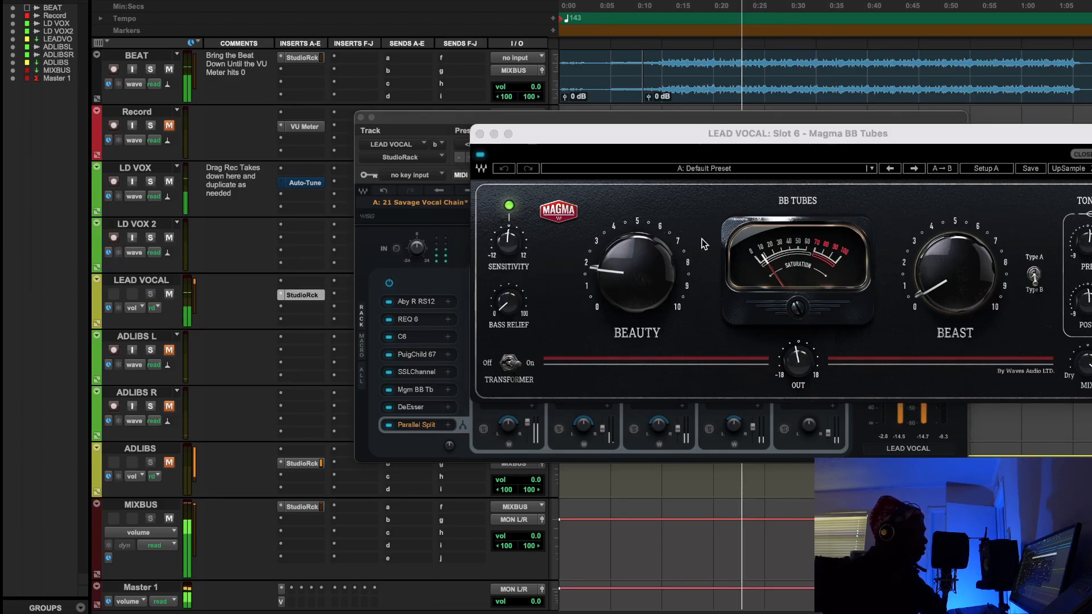
left_click(481, 156)
left_click(481, 156)
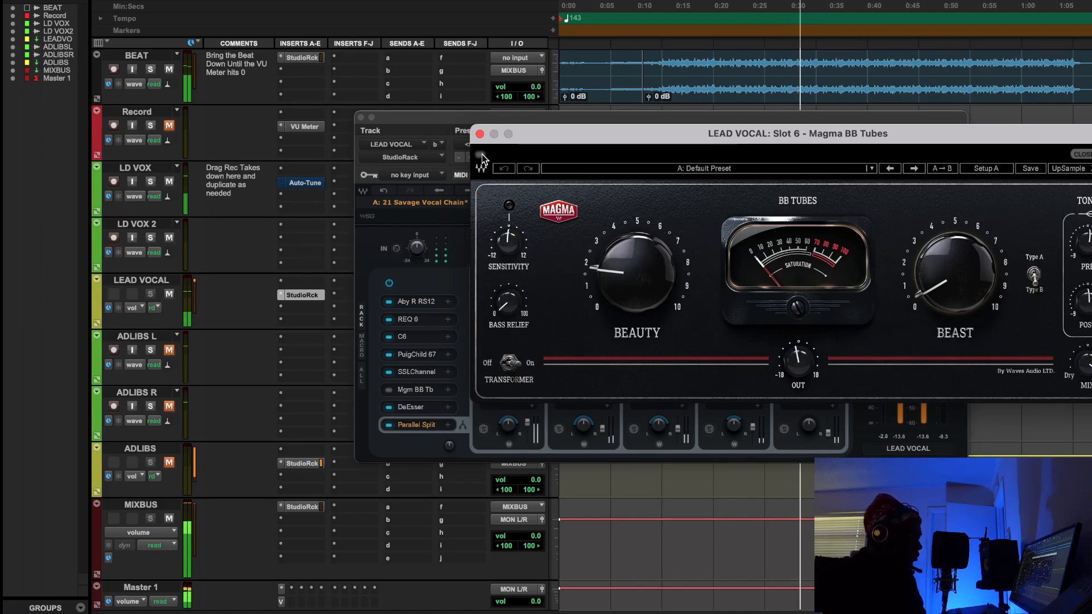
left_click(481, 156)
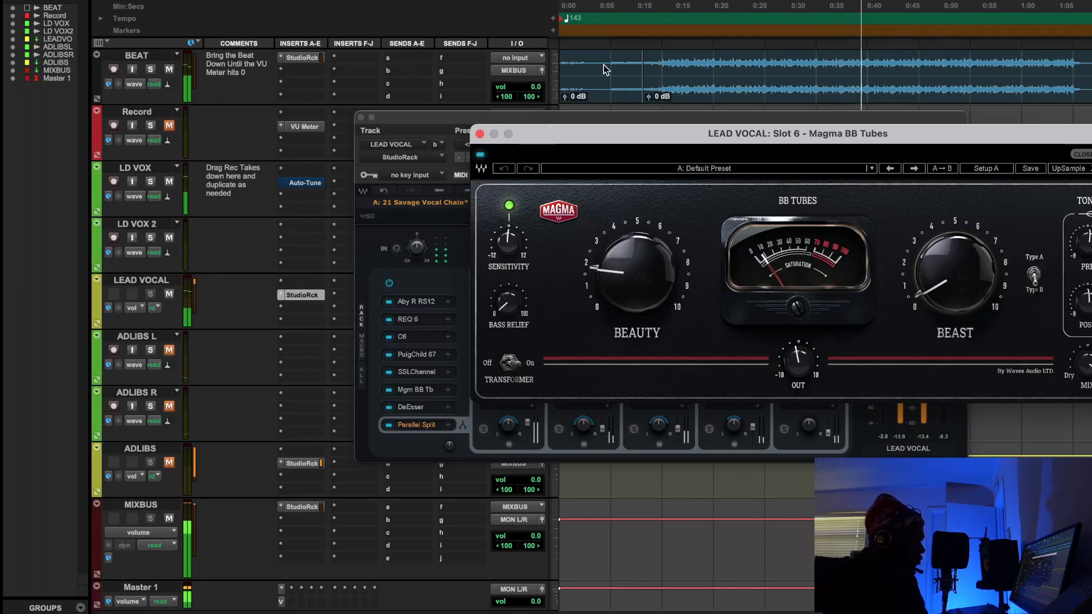
left_click(669, 6)
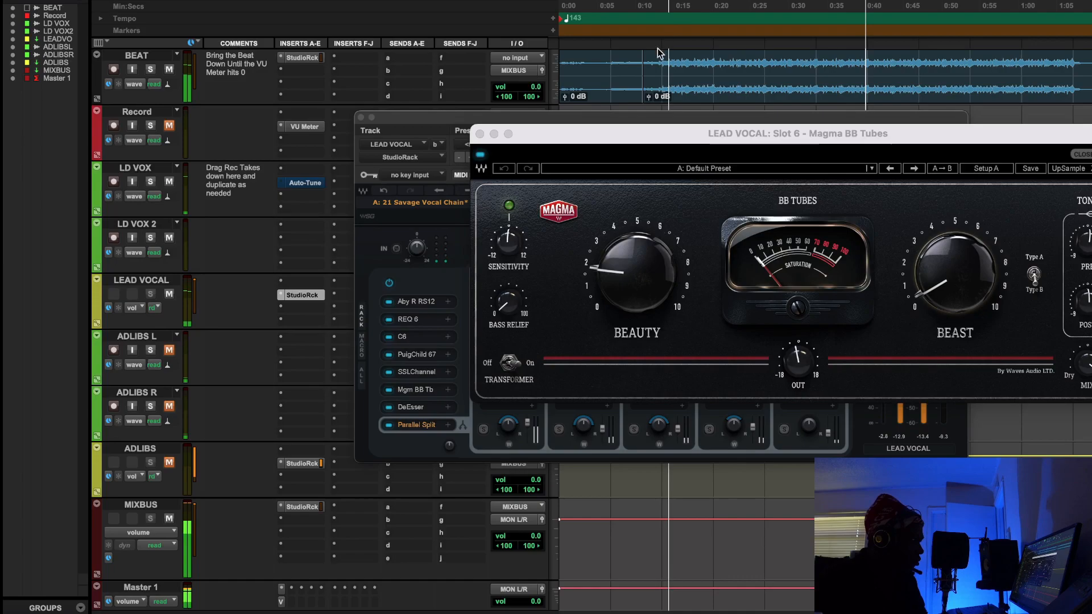
left_click(480, 155)
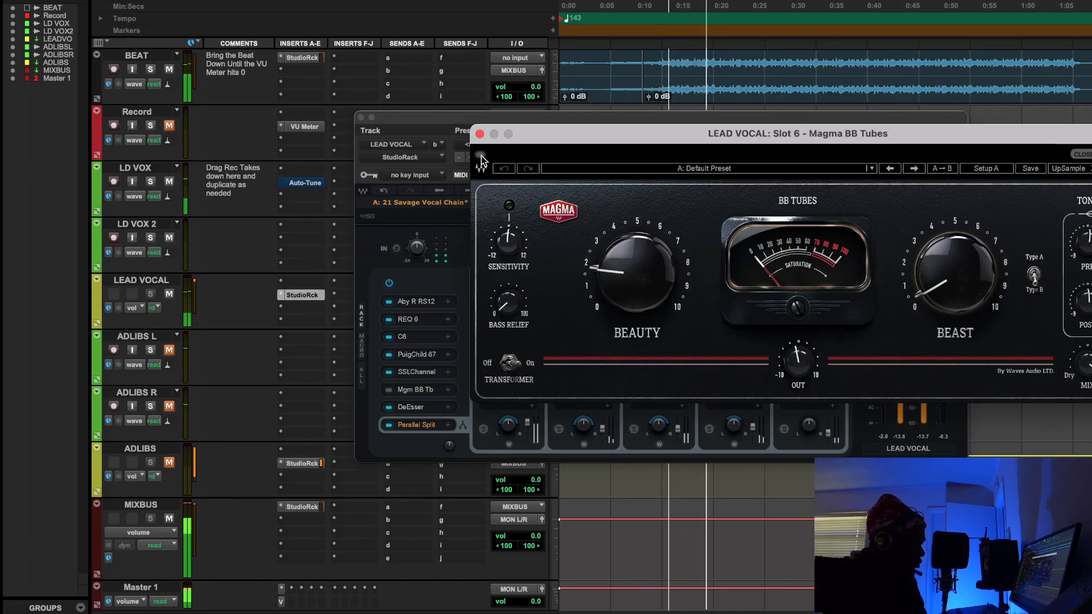
left_click(481, 155)
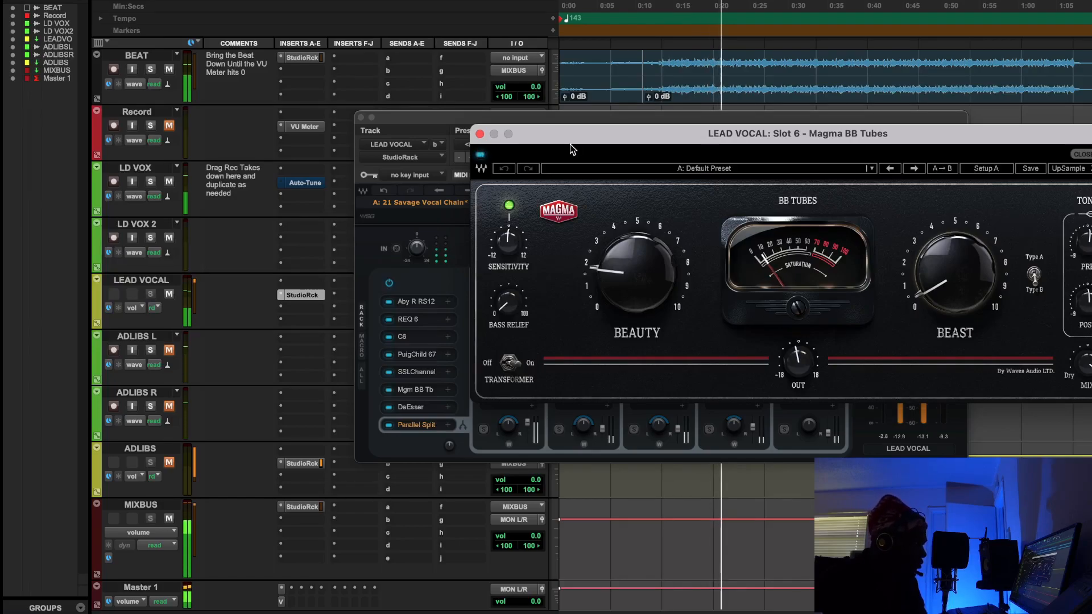
left_click(668, 74)
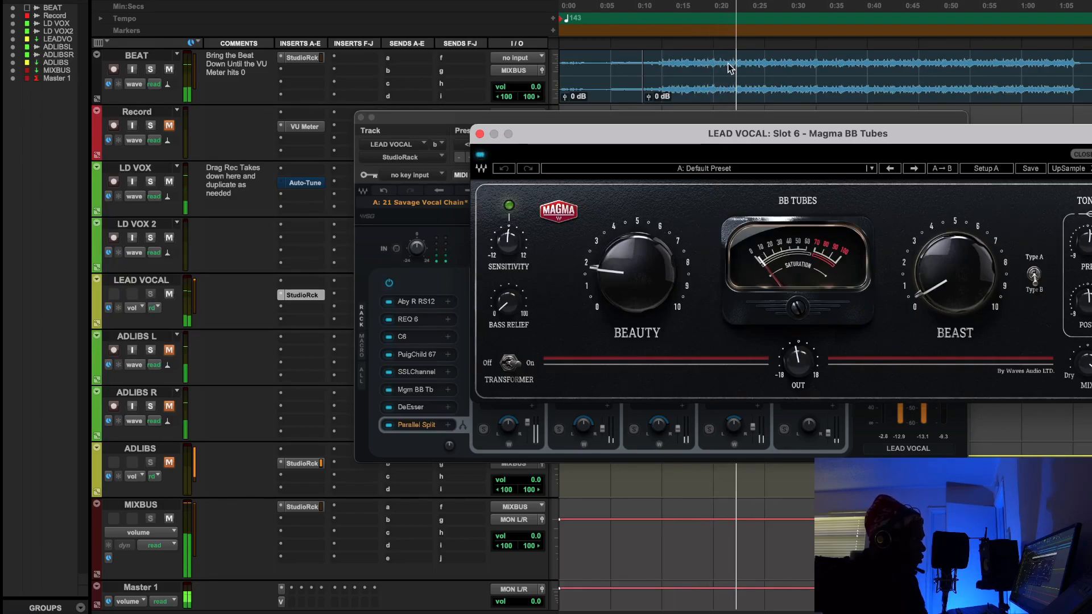
key("space")
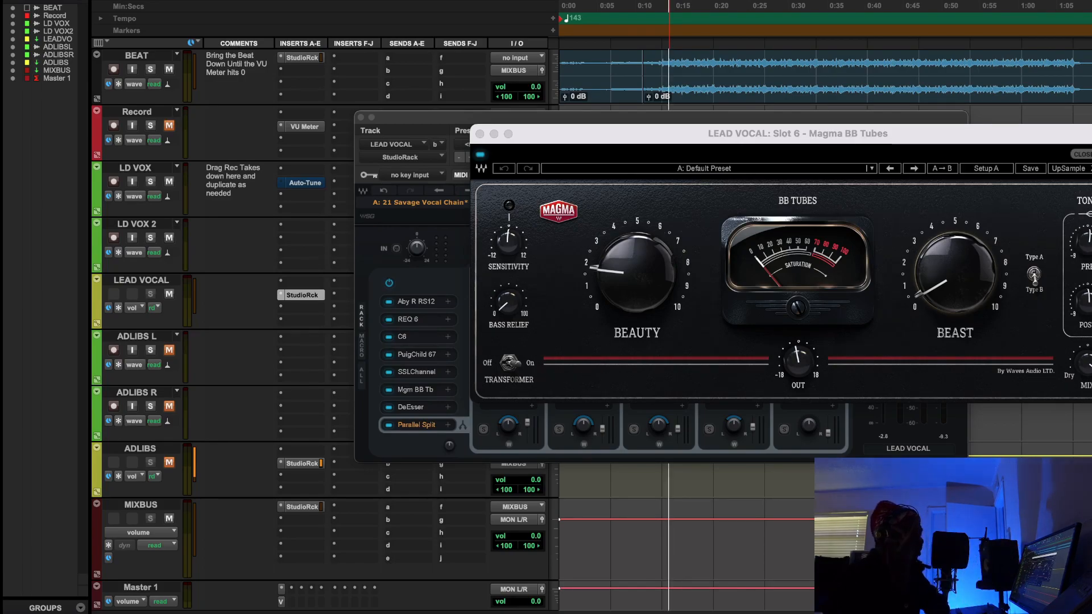
- Open the DeEsser in slot 7 within view, listen to it during playback from the louder section, then stop playback and close it
left_click(416, 408)
left_click_drag(1091, 155, 755, 134)
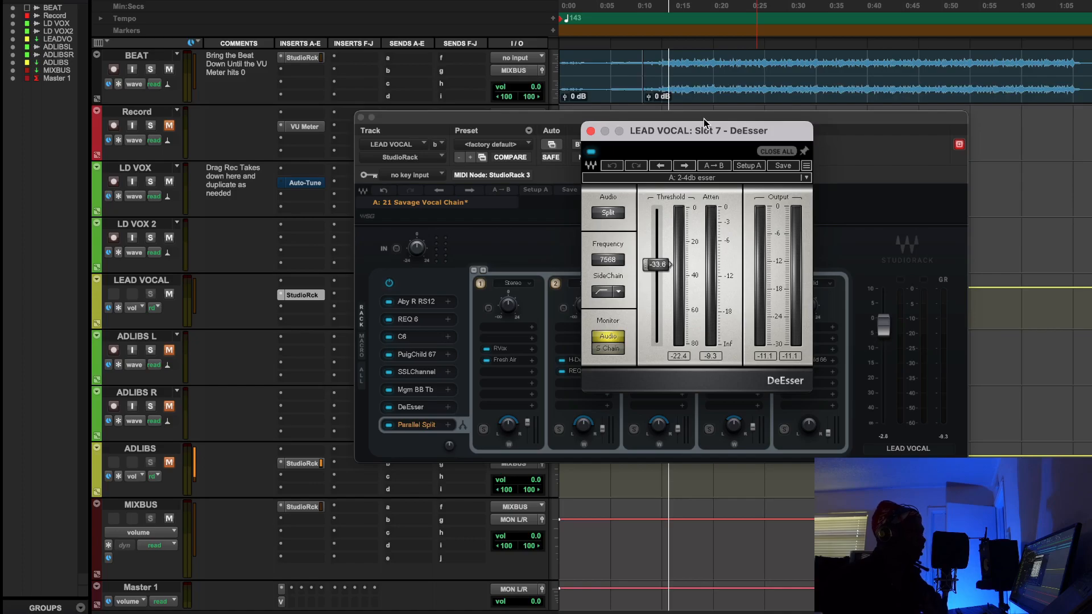
key("space")
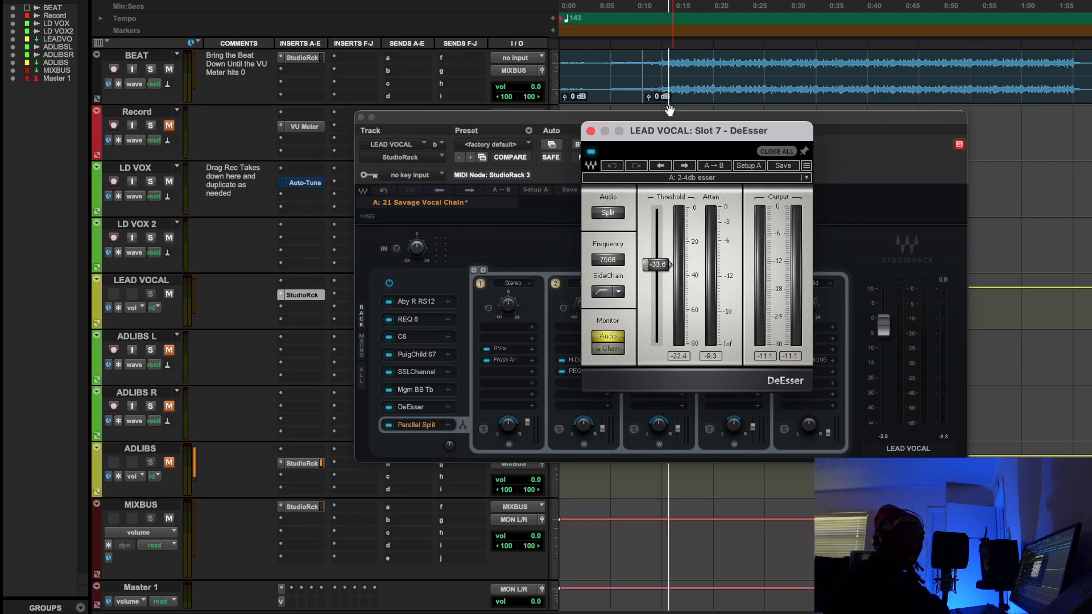
left_click(674, 5)
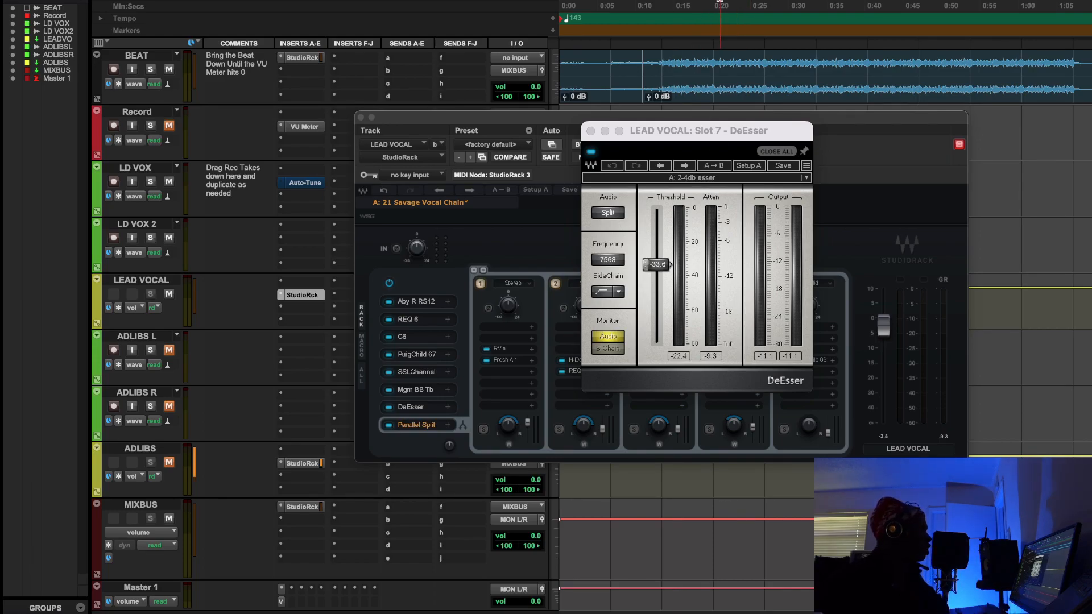
key("space")
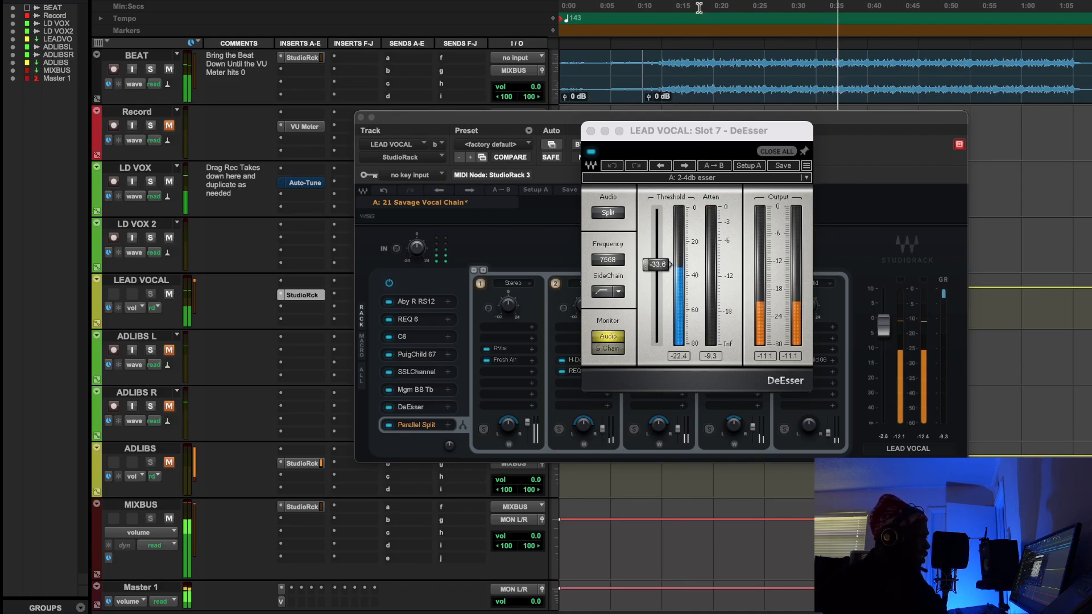
key("space")
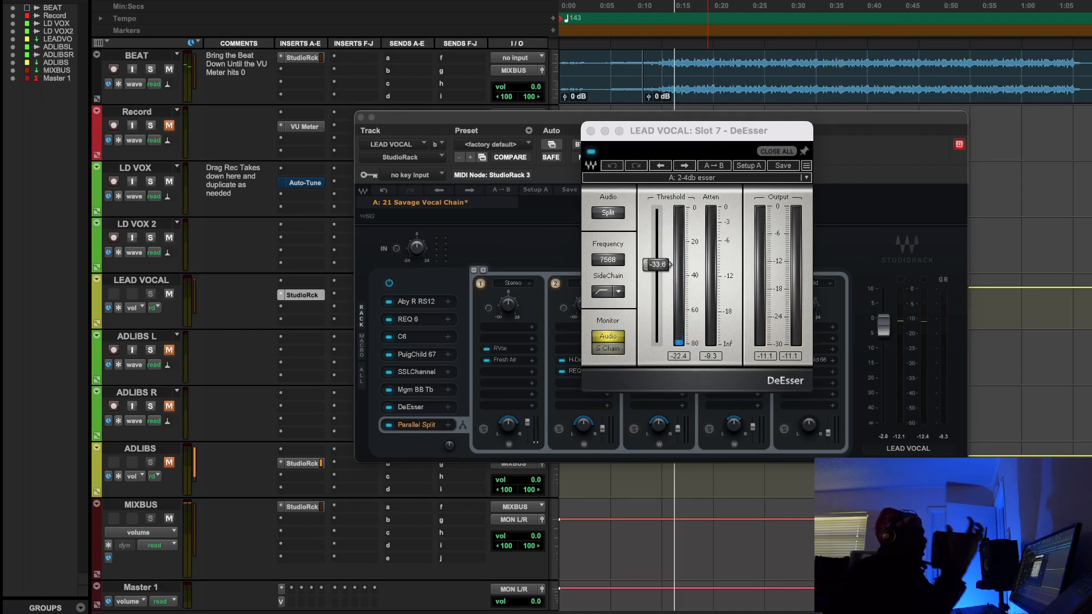
left_click(590, 132)
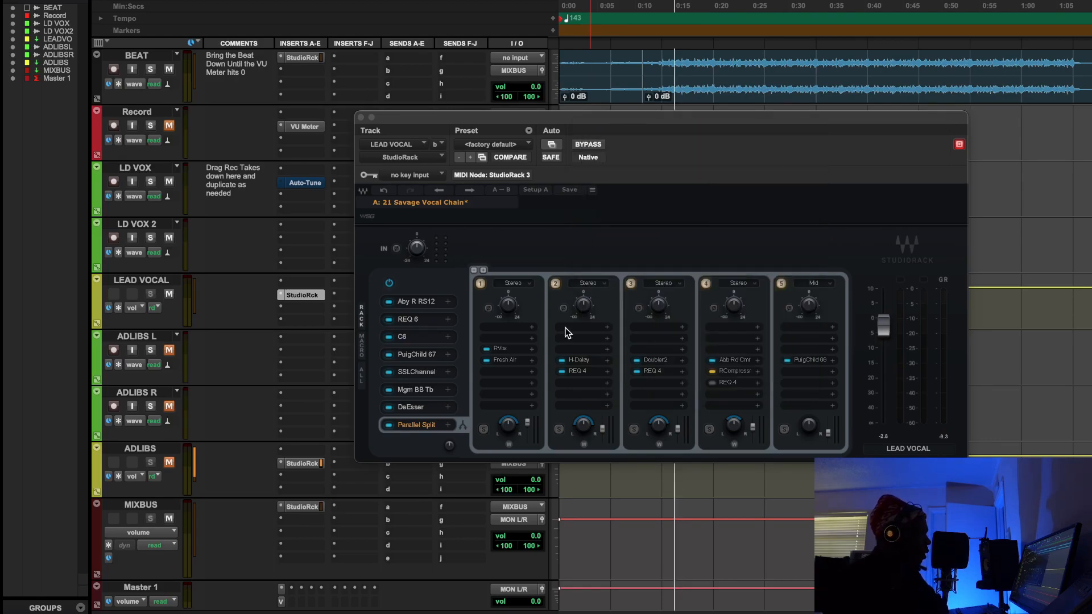
- Examine the RVox settings in parallel chain 1, and open that chain's Fresh Air beside the rack
left_click(508, 351)
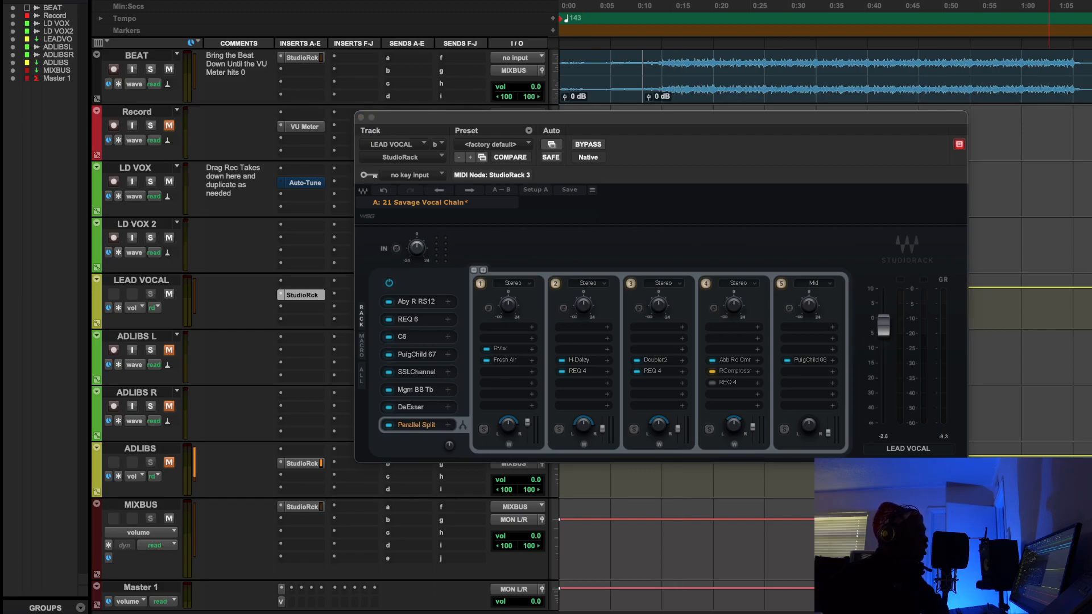
left_click_drag(938, 105, 752, 155)
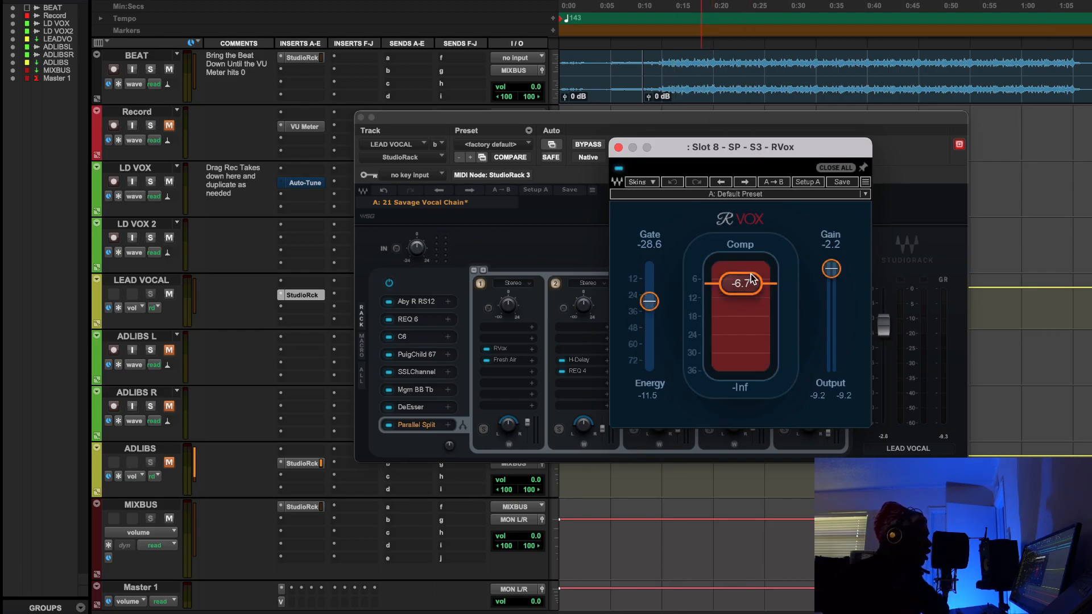
left_click(502, 372)
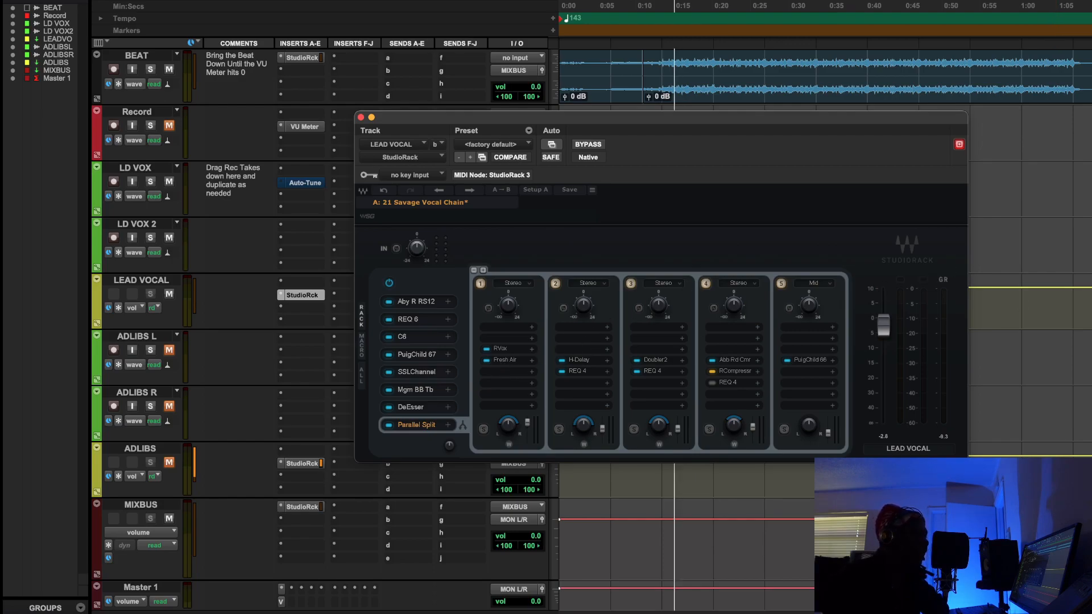
left_click_drag(1091, 133, 826, 97)
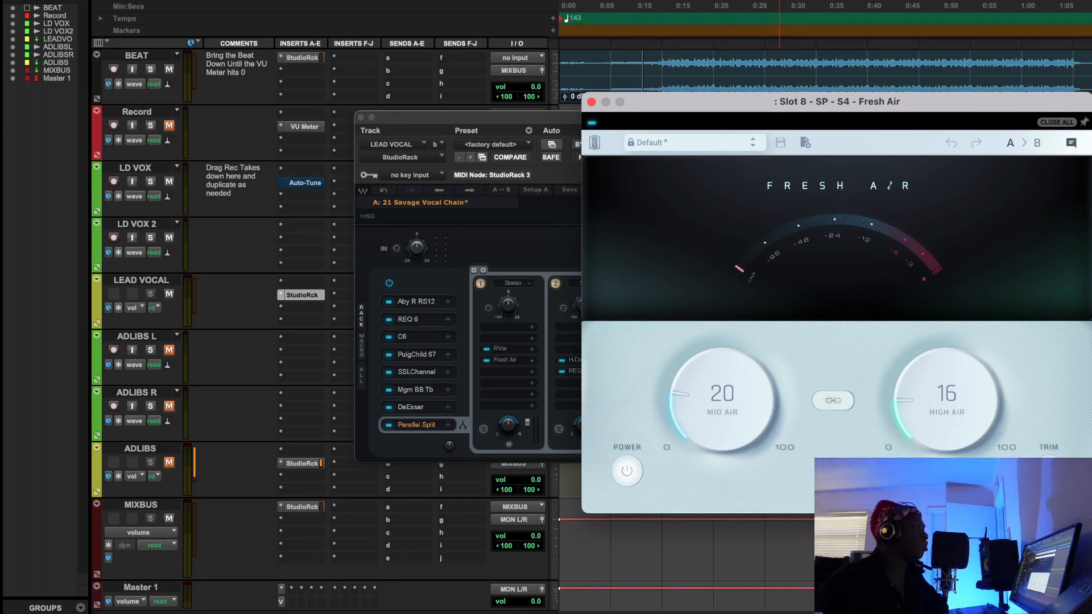
- Audition Fresh Air by switching it off and on during playback, then stop playback and close it enabled
key("space")
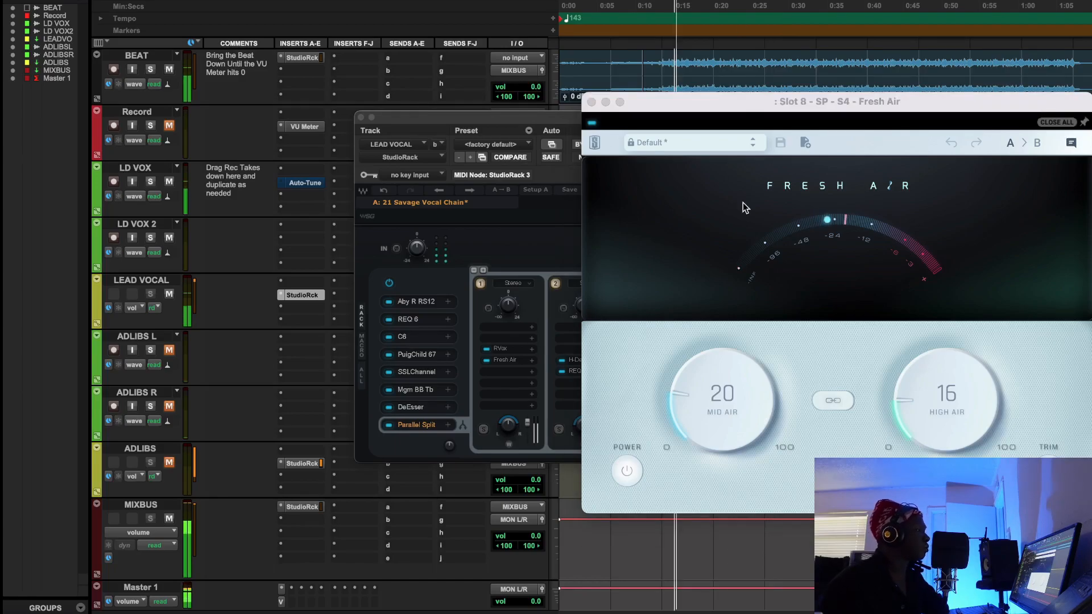
left_click(593, 122)
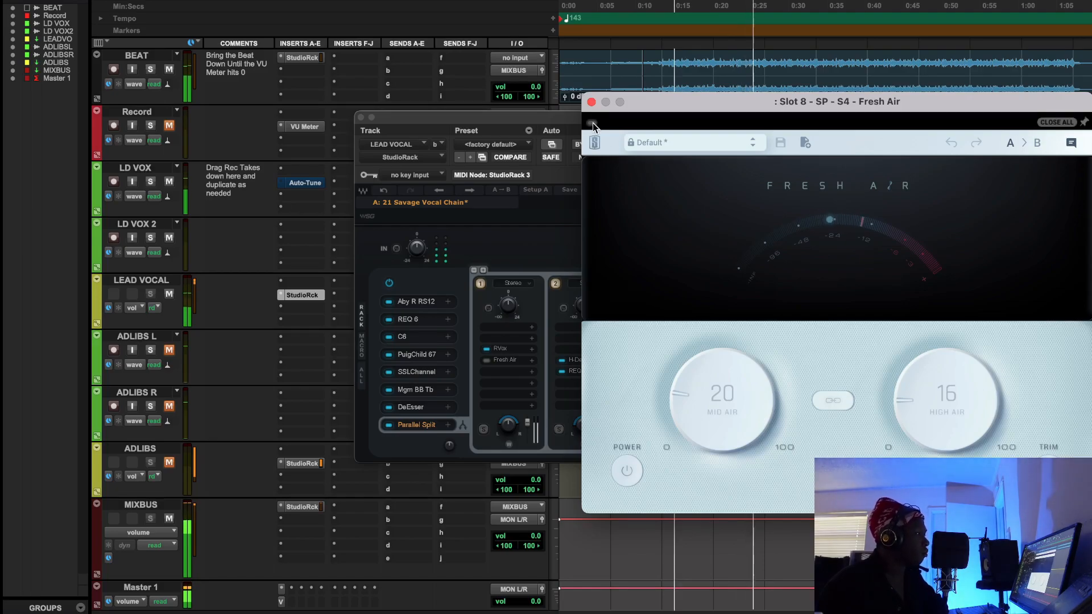
left_click(593, 123)
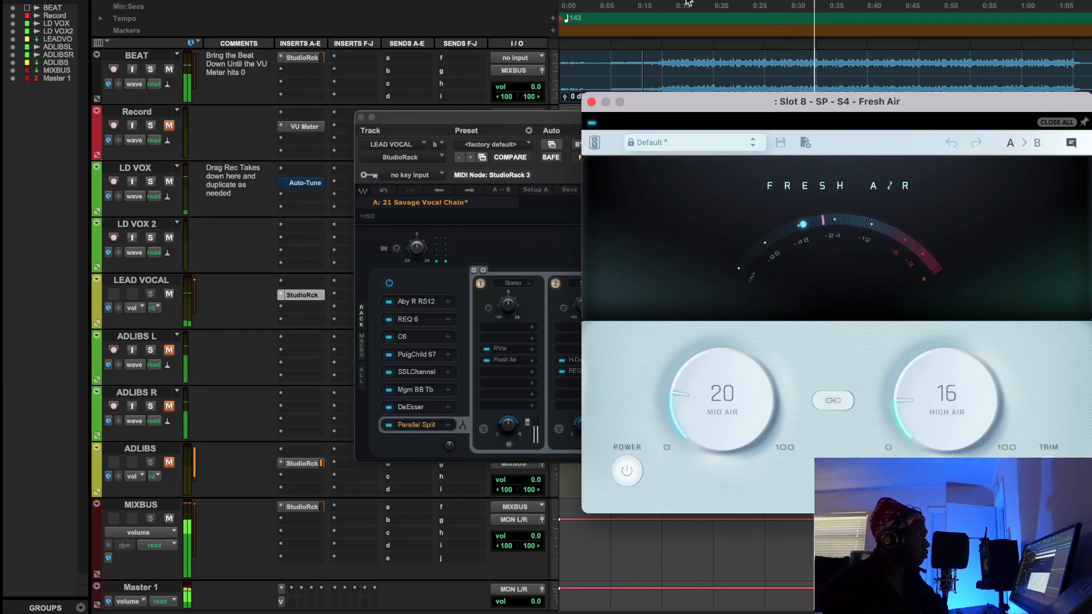
key("space")
left_click_drag(740, 100, 609, 112)
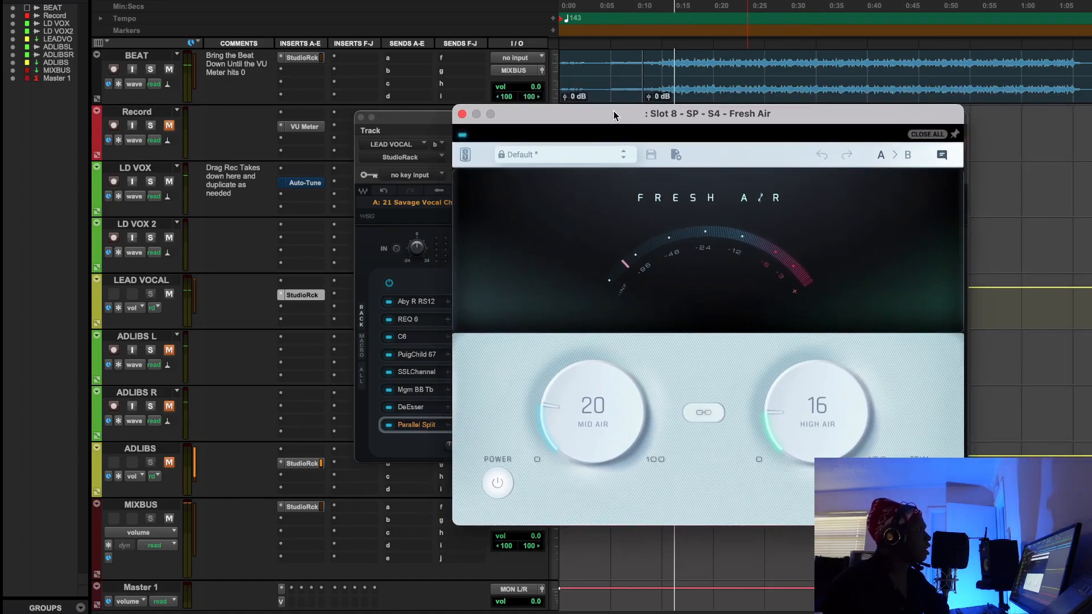
left_click(462, 114)
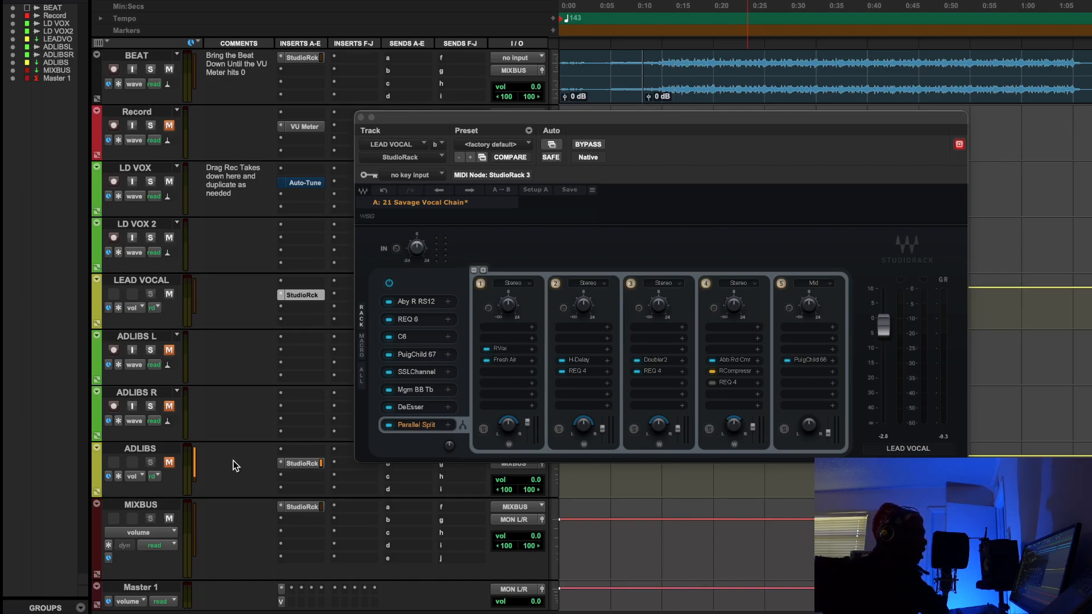
- Open the H-Delay in parallel chain 2, examine its delay and filter settings, and close it
left_click(588, 356)
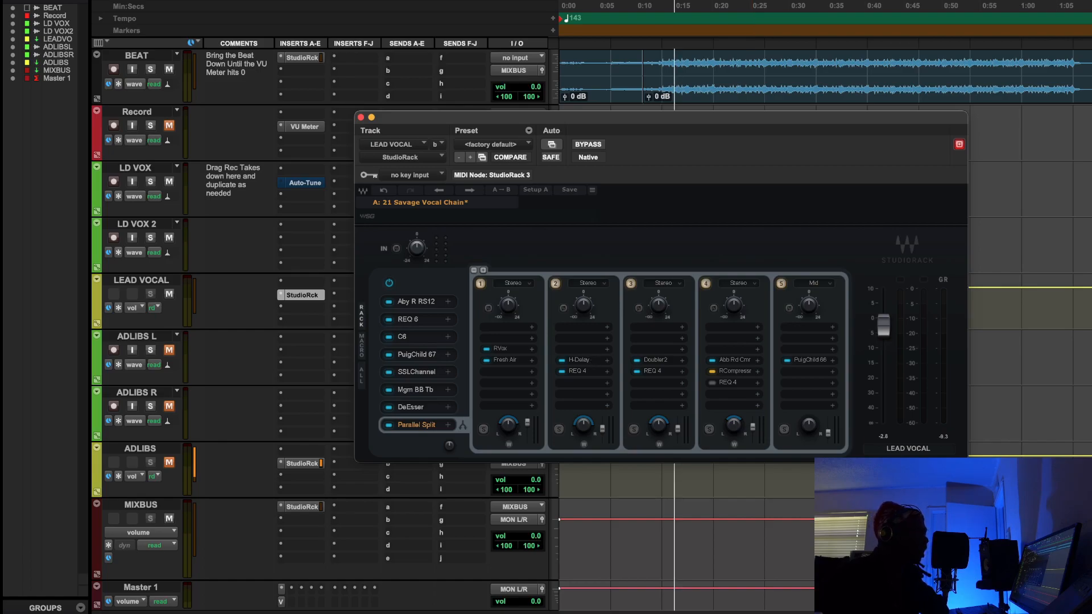
left_click(589, 356)
left_click_drag(546, 155, 517, 163)
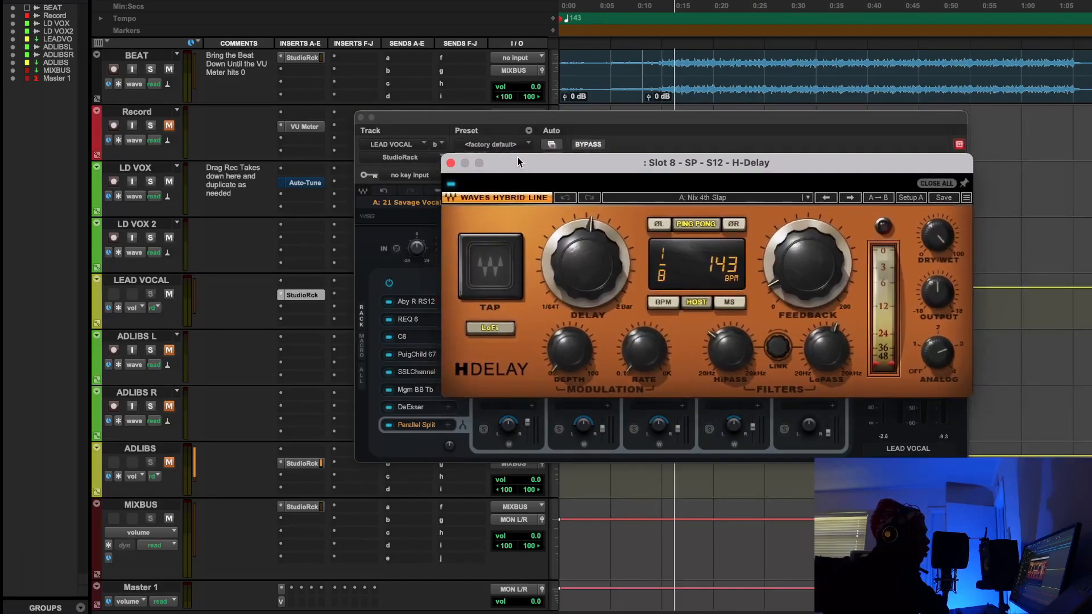
left_click(450, 163)
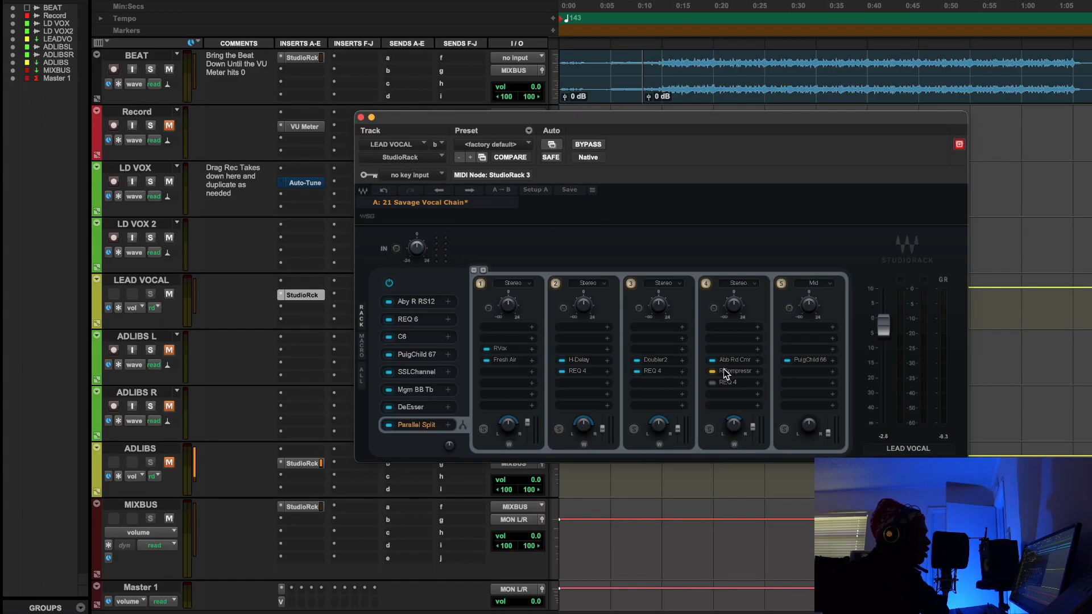
key("space")
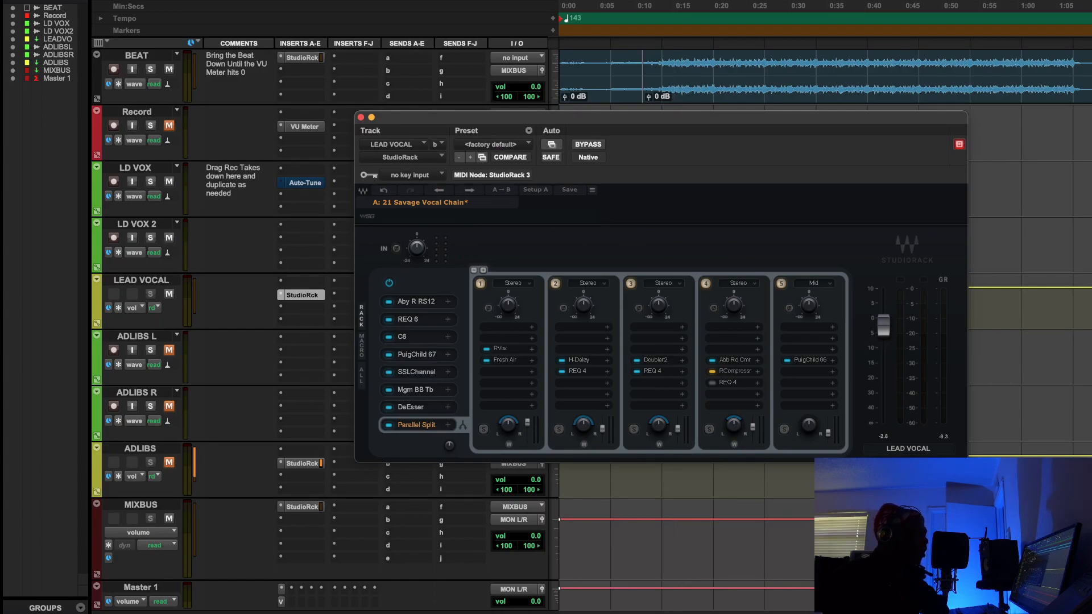
- Open the Abbey Road Chambers in parallel chain 4, examine its reverb settings, and move its window clear of the first three chains
left_click(655, 360)
left_click_drag(1050, 186, 646, 186)
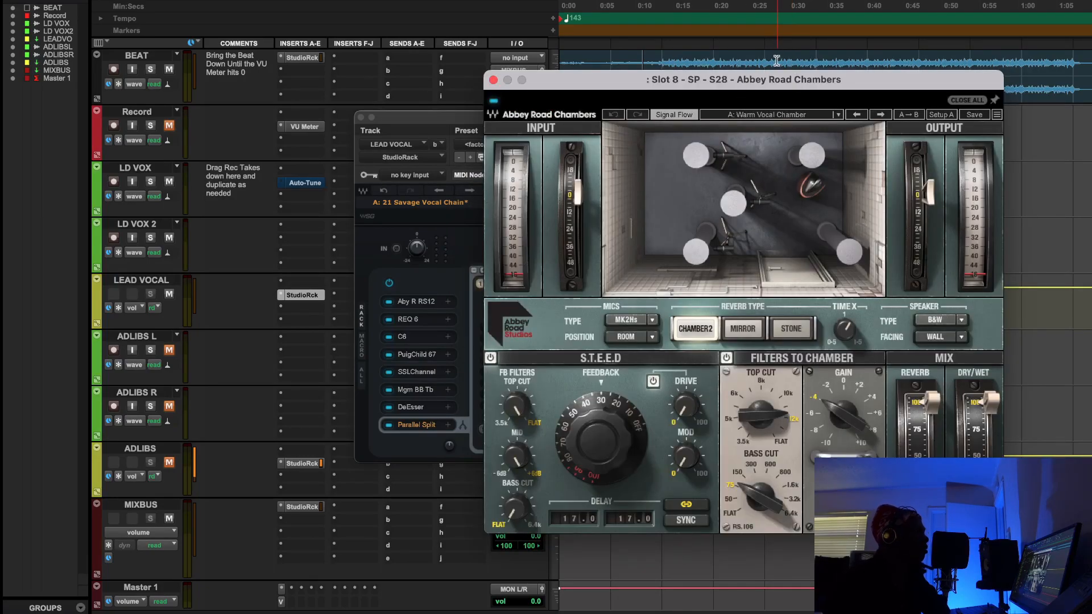
left_click_drag(773, 80, 735, 62)
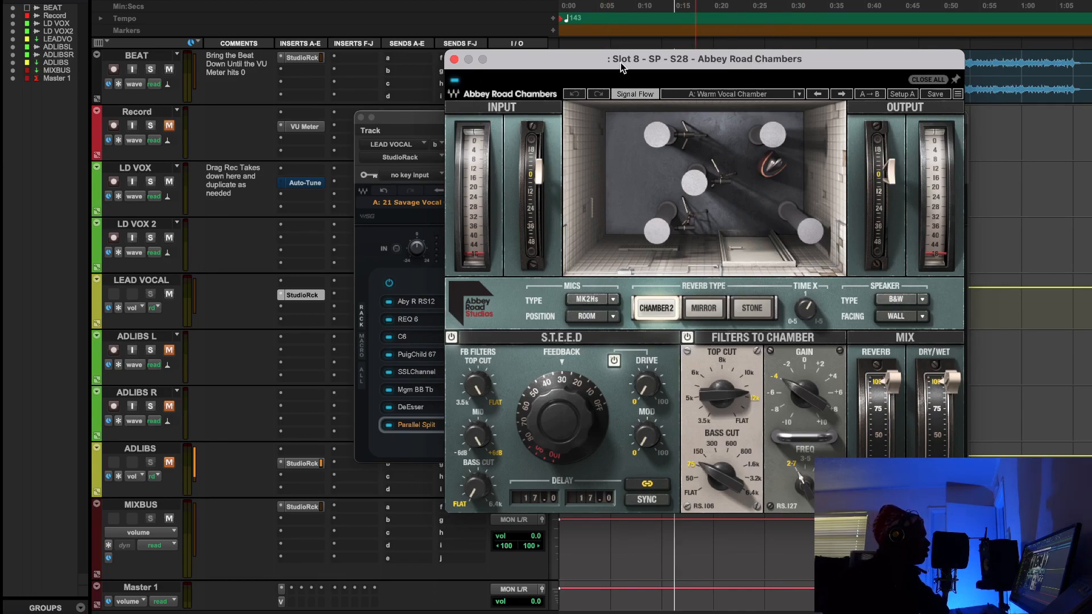
left_click_drag(620, 63, 926, 65)
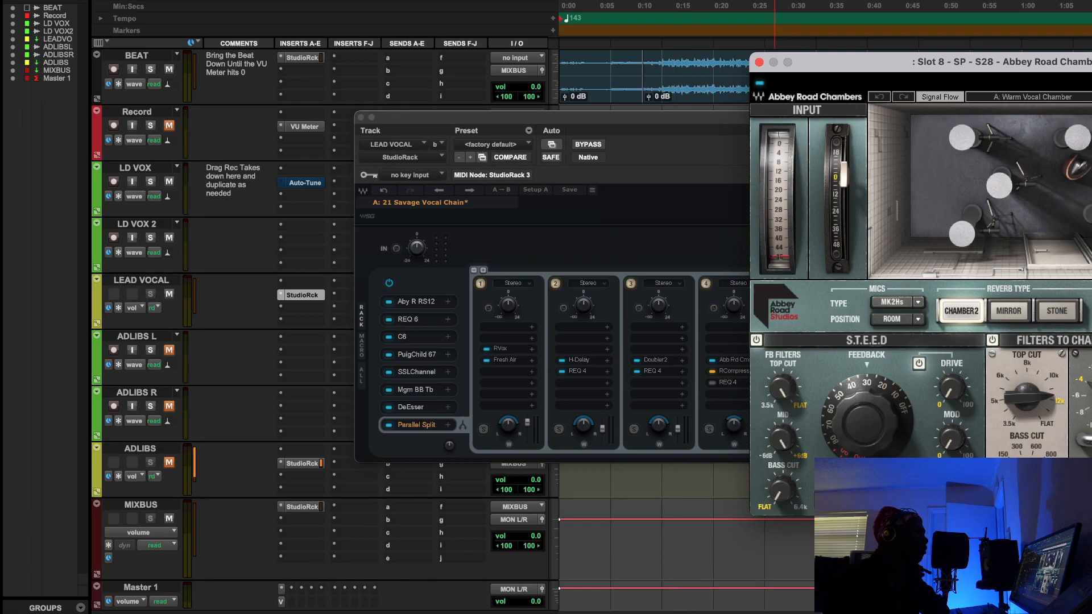
- Audition parallel chain 4 by switching the whole chain off and on during playback, then stop playback with it enabled
left_click(675, 79)
key("space")
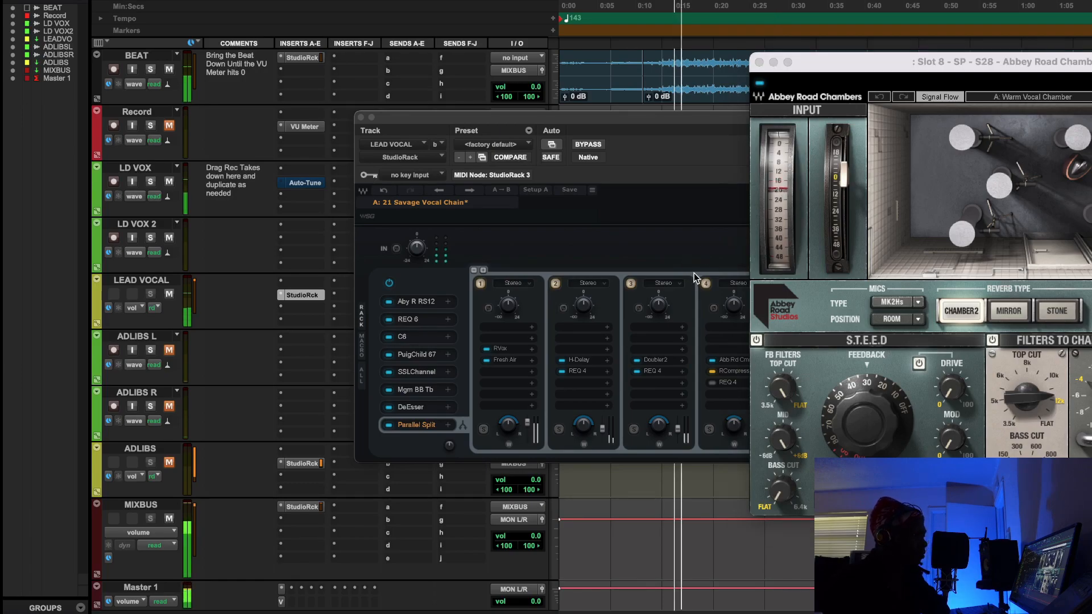
left_click(706, 284)
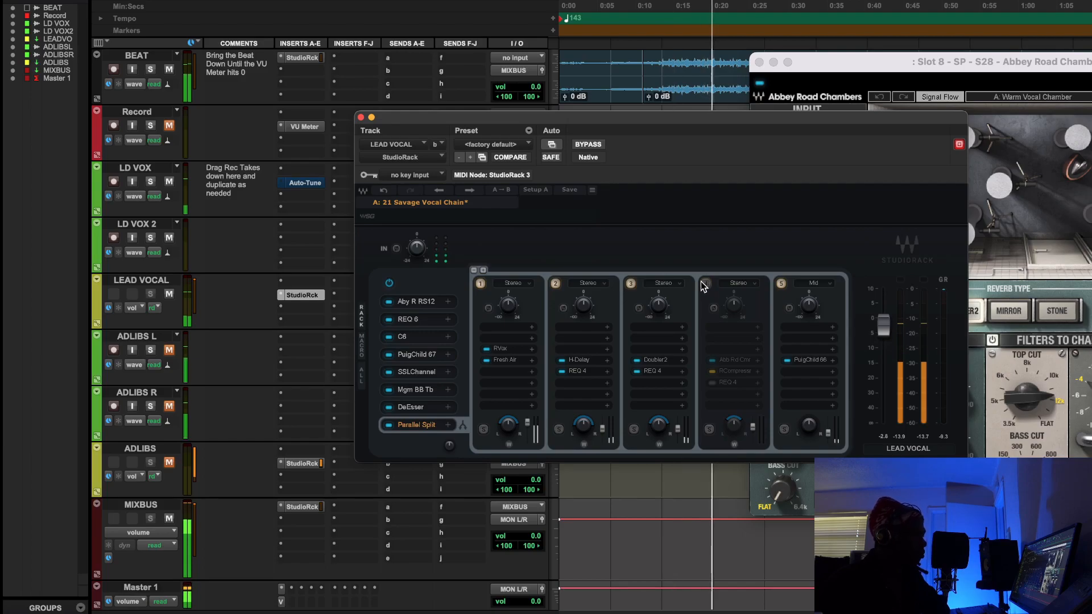
left_click(706, 285)
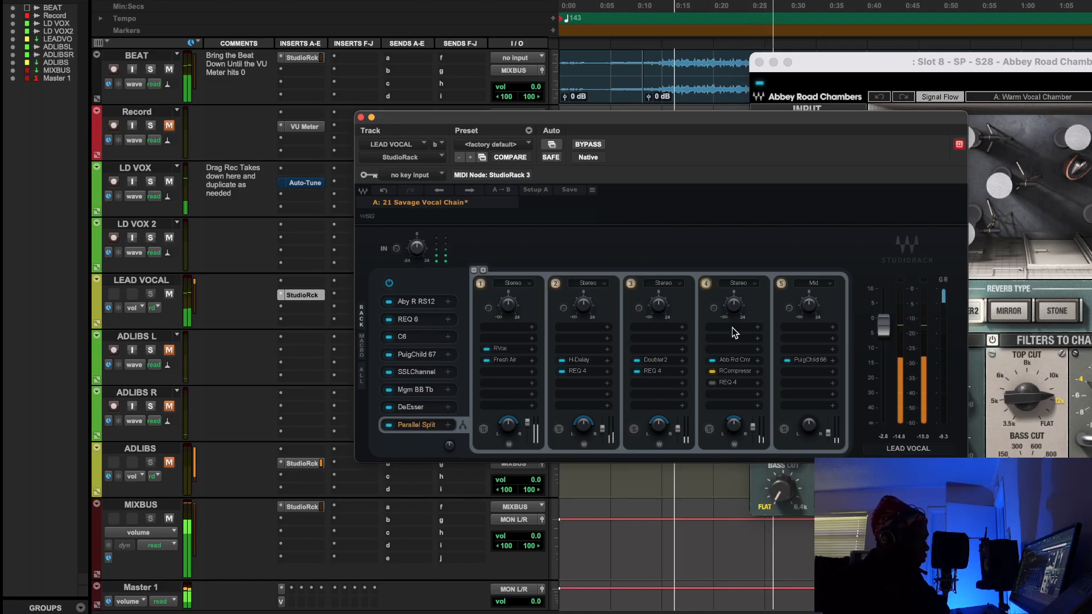
key("space")
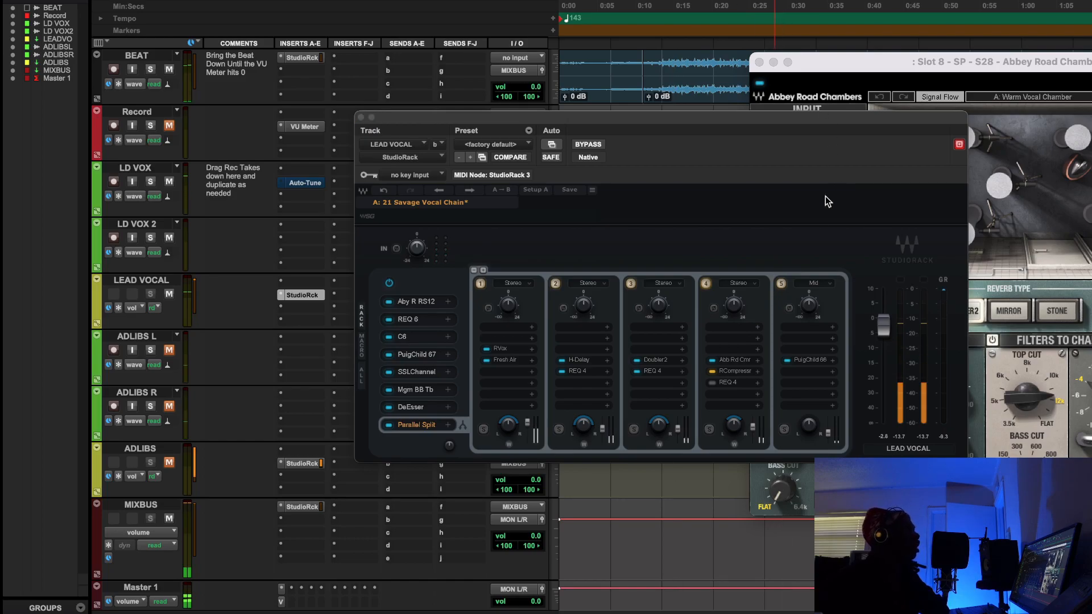
- Open the PuigChild 660 in parallel chain 5, examine its gain, threshold and time constant settings, and close it
left_click(809, 360)
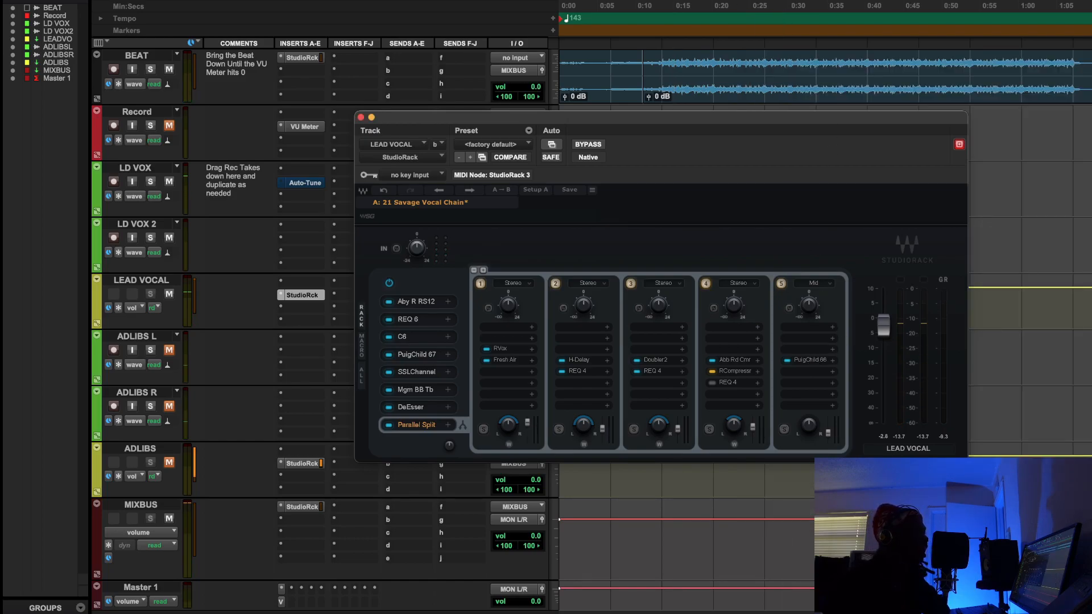
left_click_drag(792, 160, 626, 153)
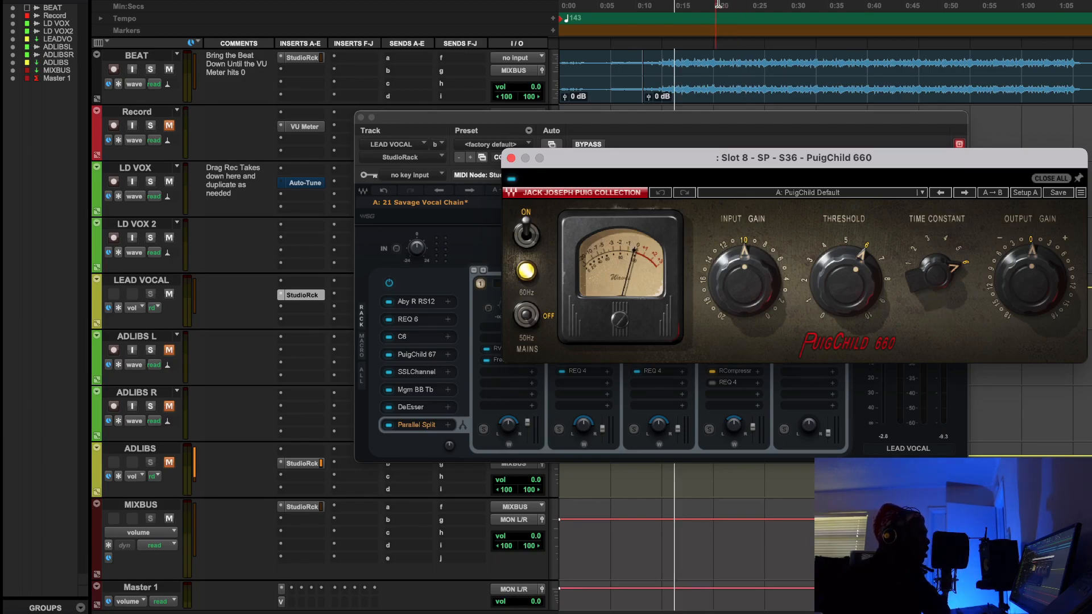
left_click(733, 7)
mouse_move(749, 284)
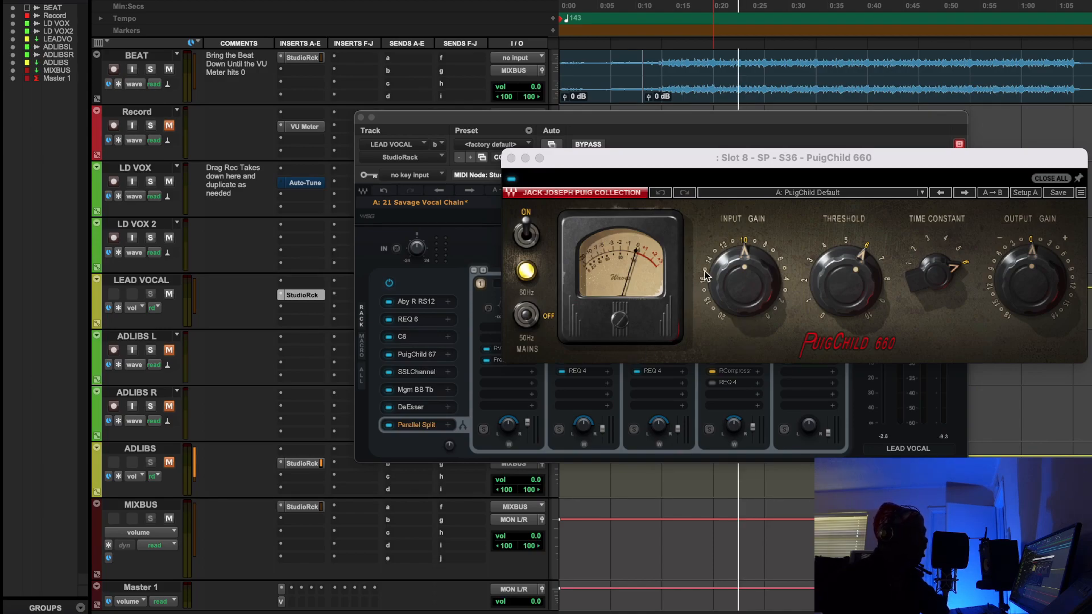
left_click_drag(650, 168, 573, 170)
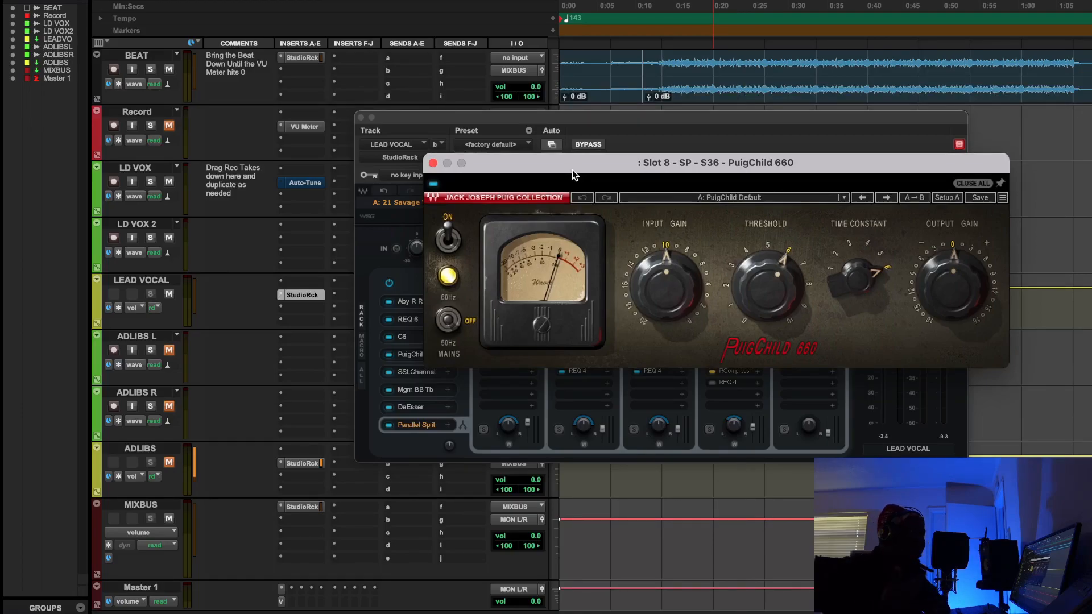
left_click(432, 163)
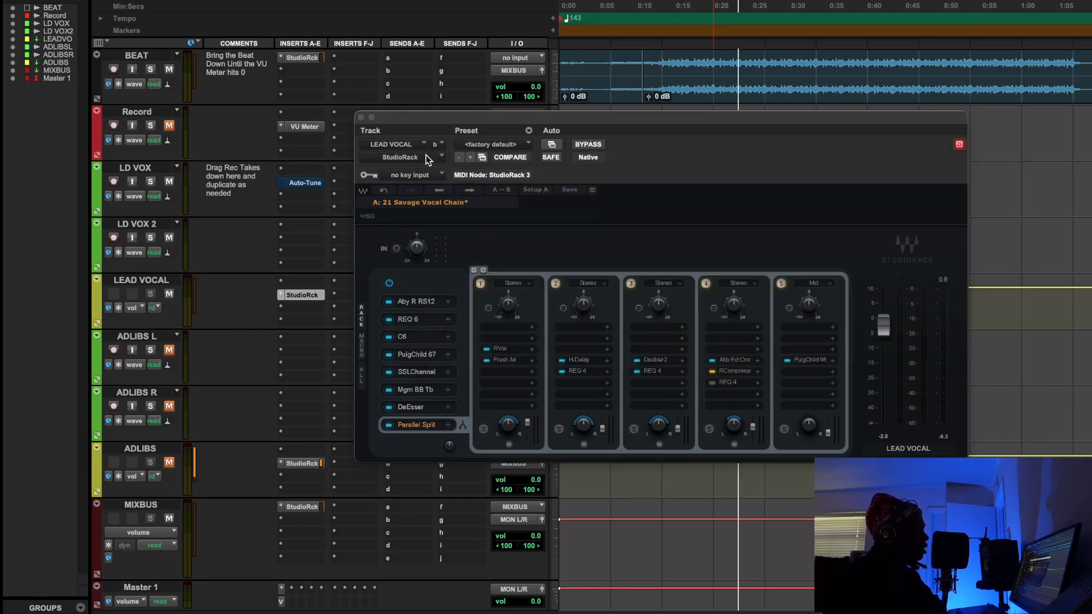
- Close the lead vocal StudioRack and briefly play the session from about 0:14
left_click(362, 117)
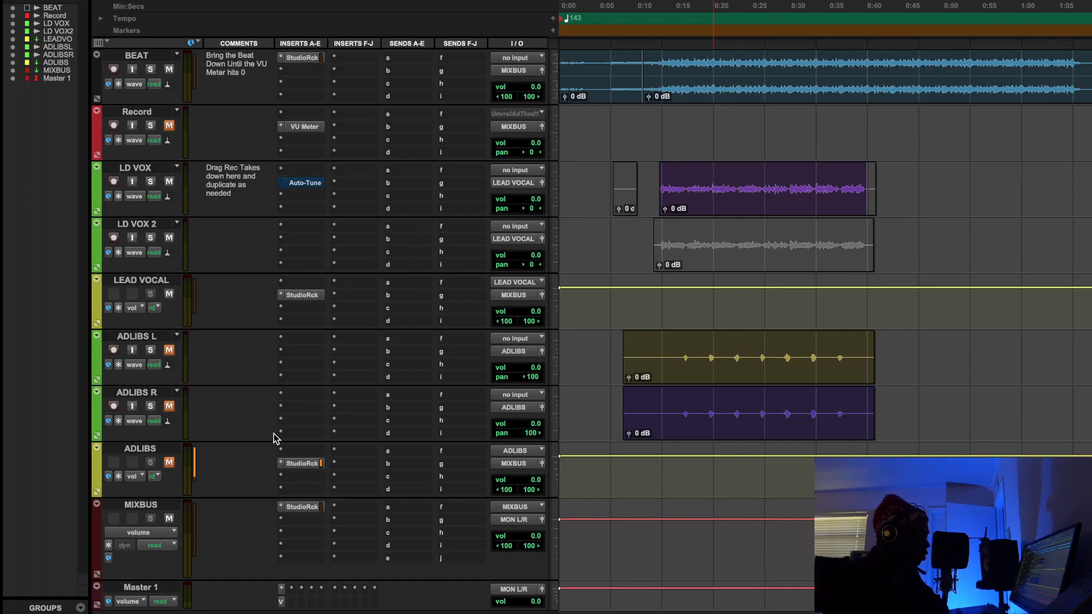
left_click(673, 5)
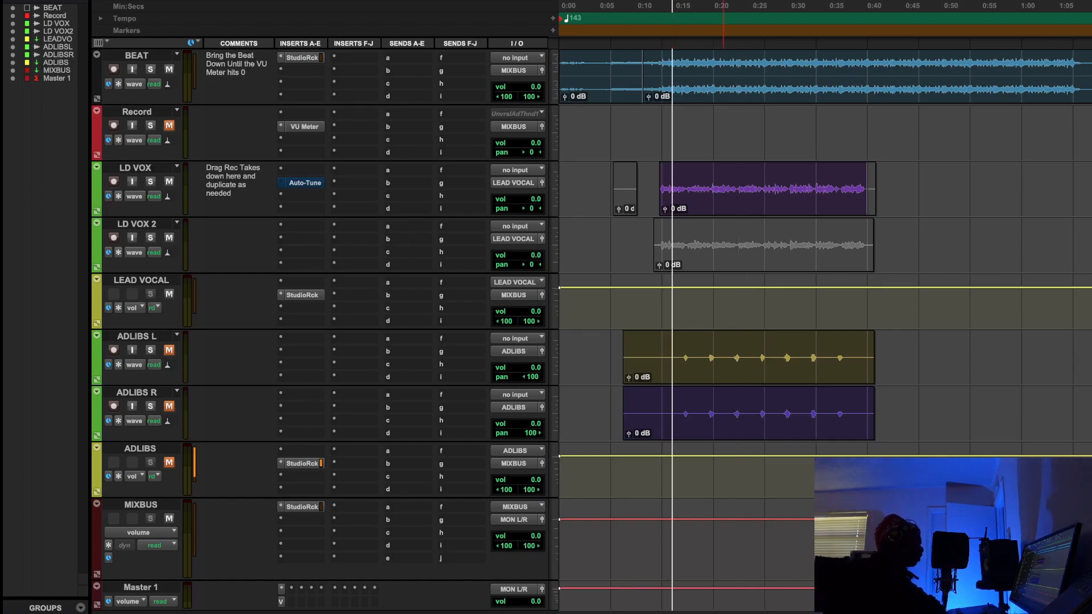
key("space")
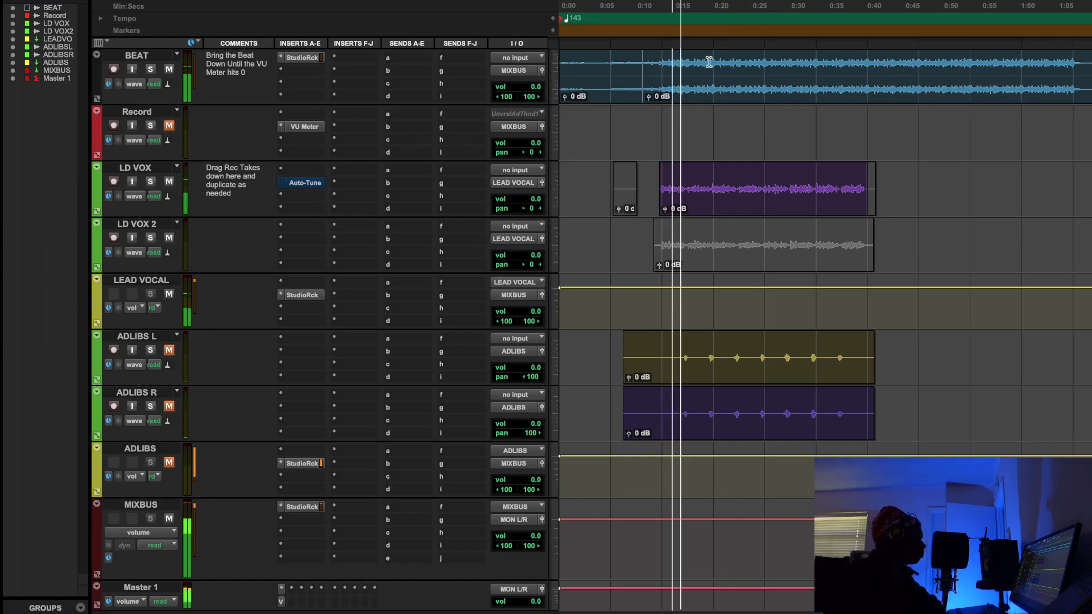
key("space")
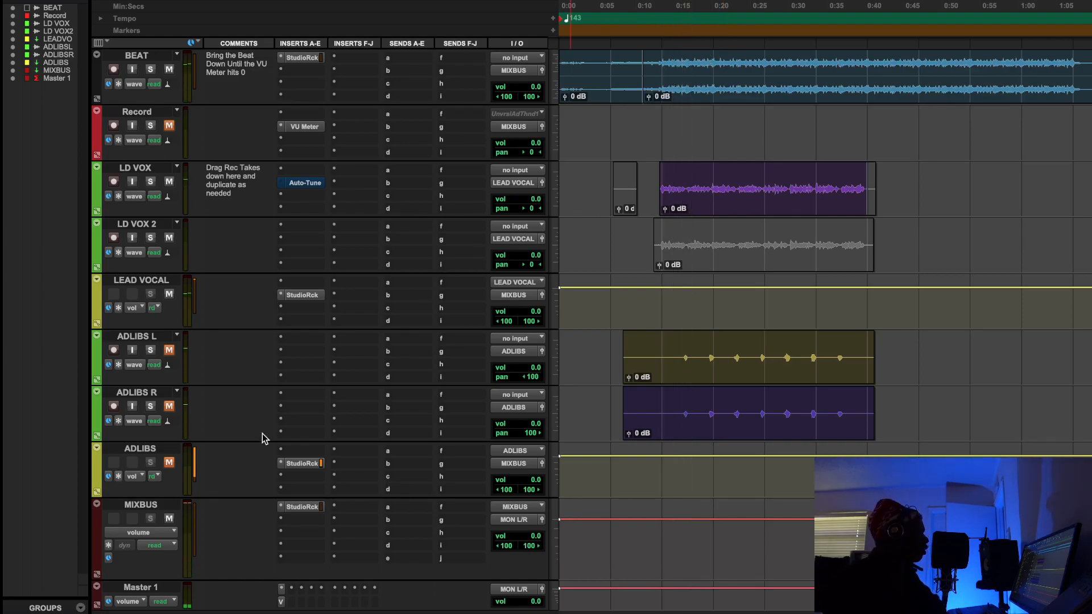
- Unmute the ADLIBS L, ADLIBS R and ADLIBS tracks, then open the ADLIBS StudioRack and move its window clear of the track controls
left_click(169, 350)
left_click(169, 406)
left_click(169, 463)
left_click(307, 464)
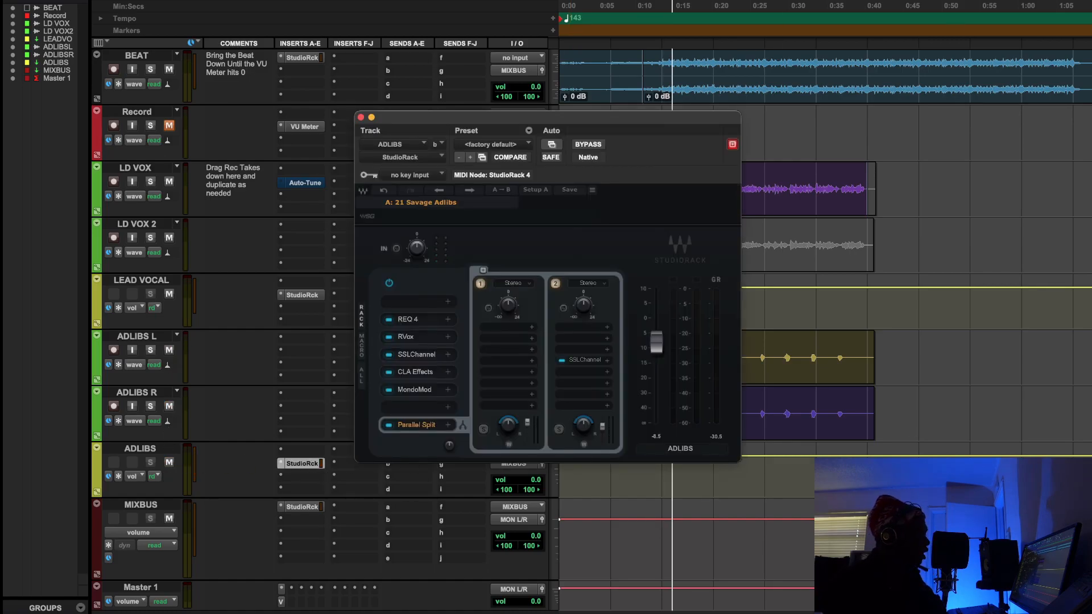
left_click_drag(624, 118, 878, 50)
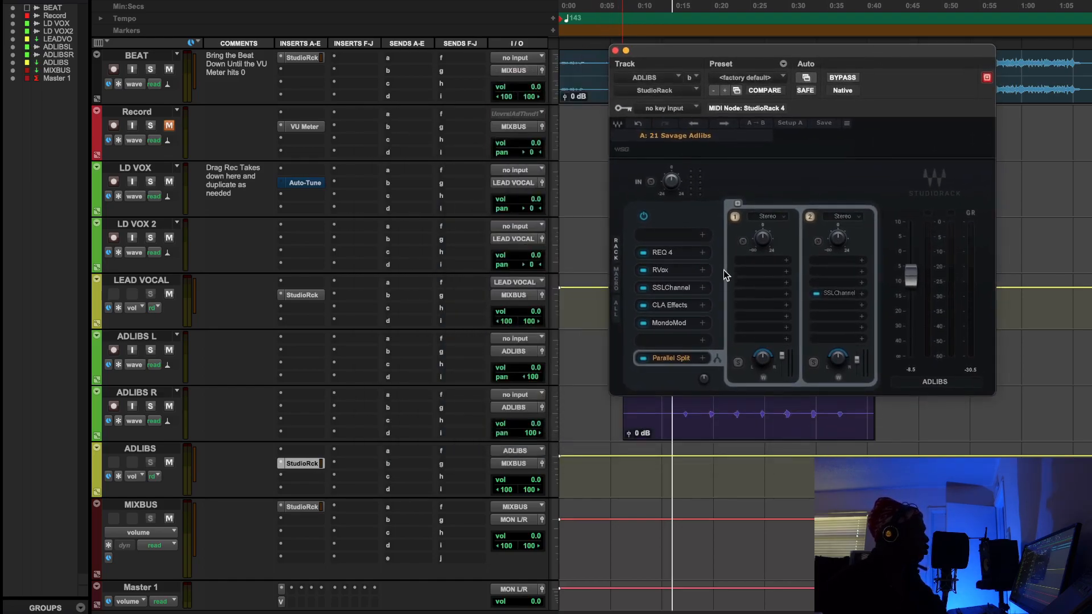
- Examine the REQ 4 curve in the ADLIBS rack, then examine RVox during playback, closing each plugin
left_click(664, 254)
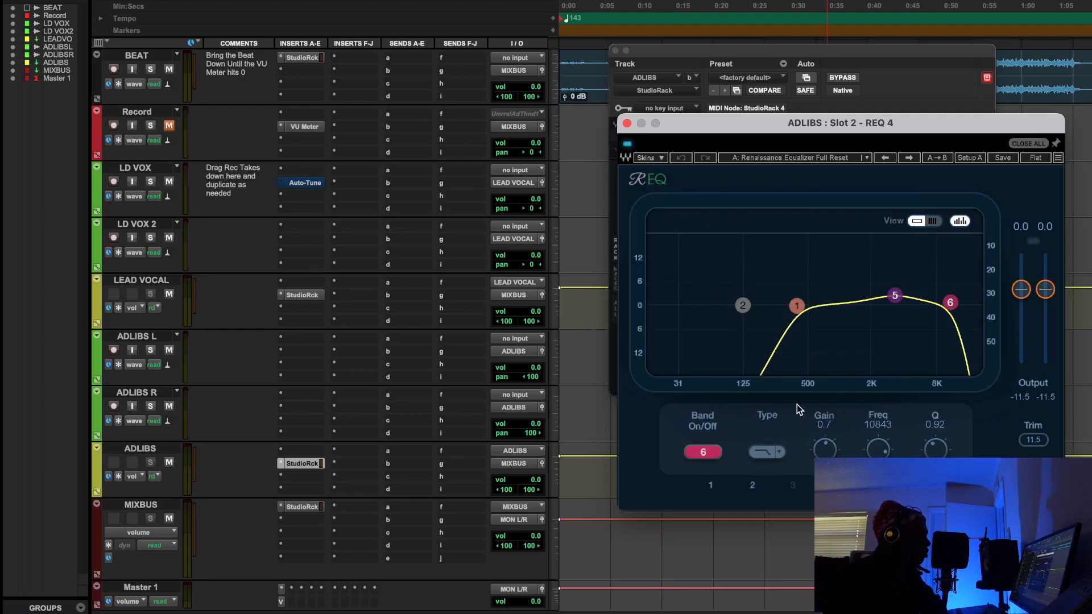
left_click(627, 122)
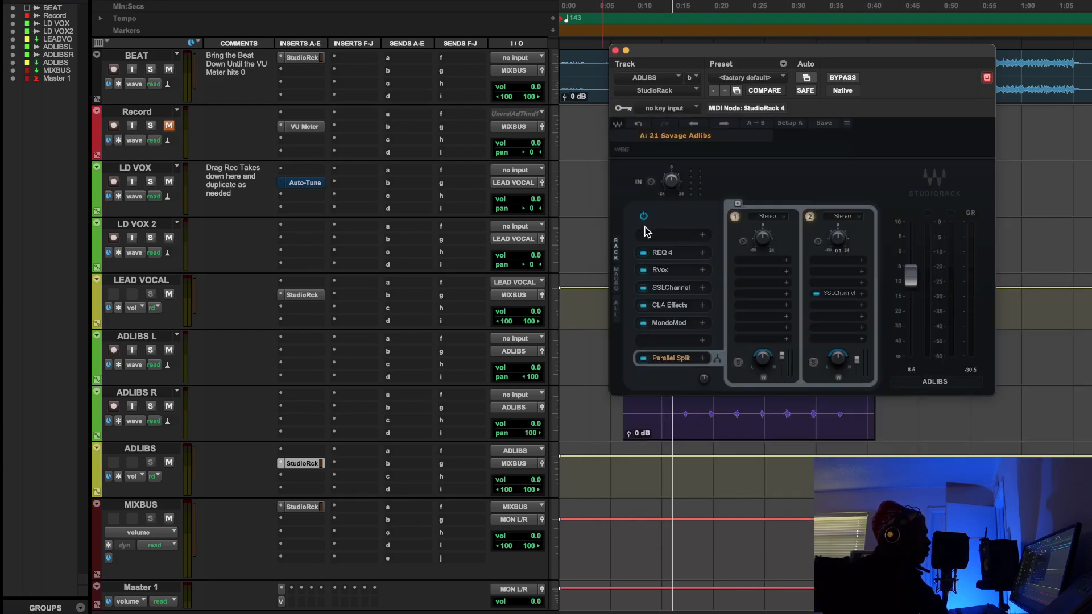
left_click(665, 271)
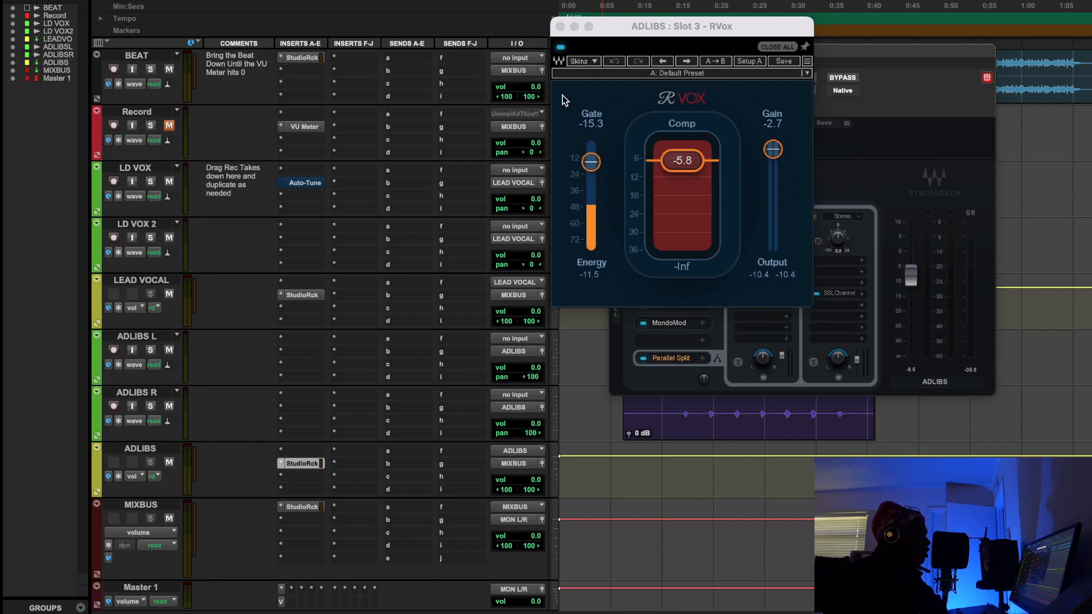
key("space")
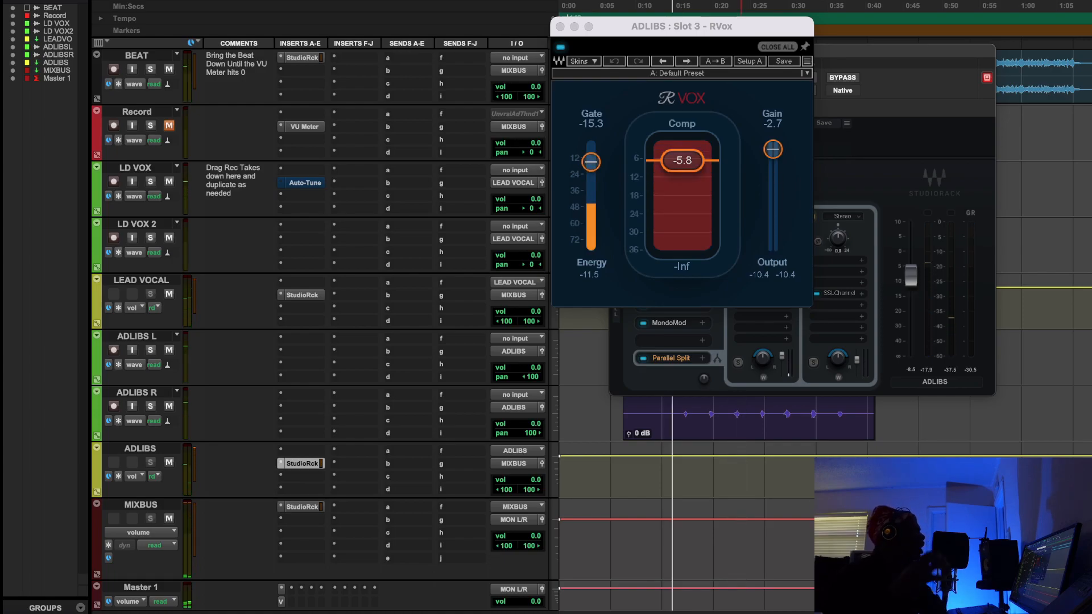
key("space")
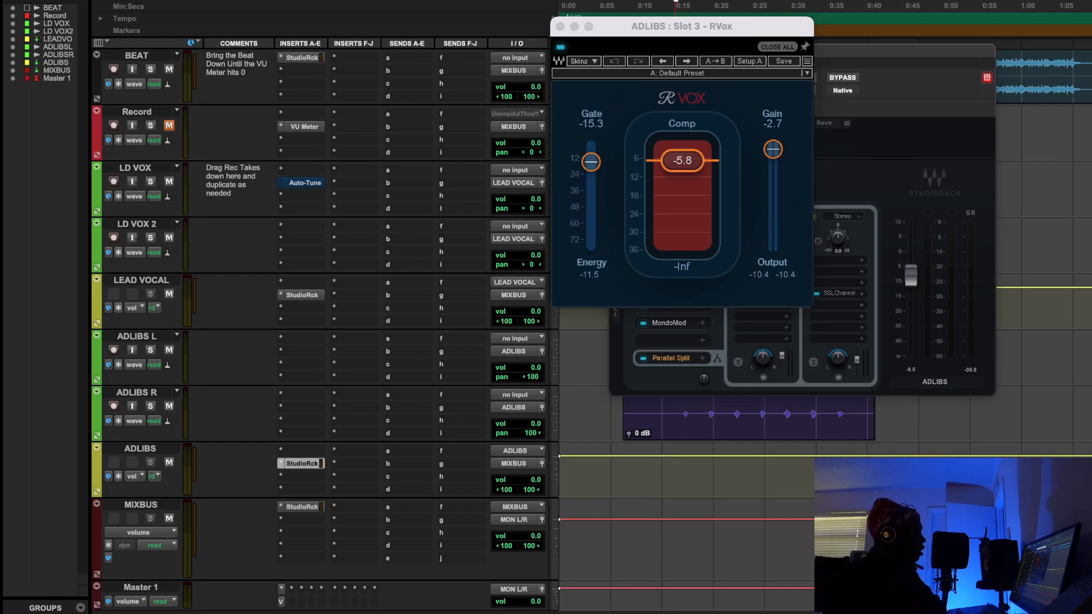
left_click(560, 26)
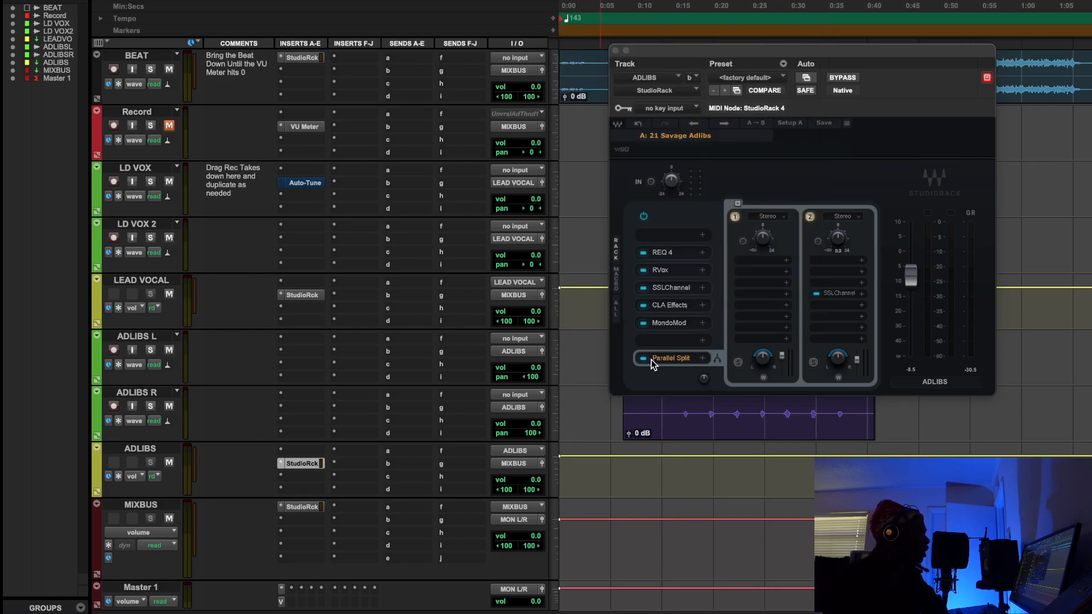
- Examine the serial SSLChannel settings and the CLA Effects settings in the ADLIBS rack, closing each plugin
left_click(676, 291)
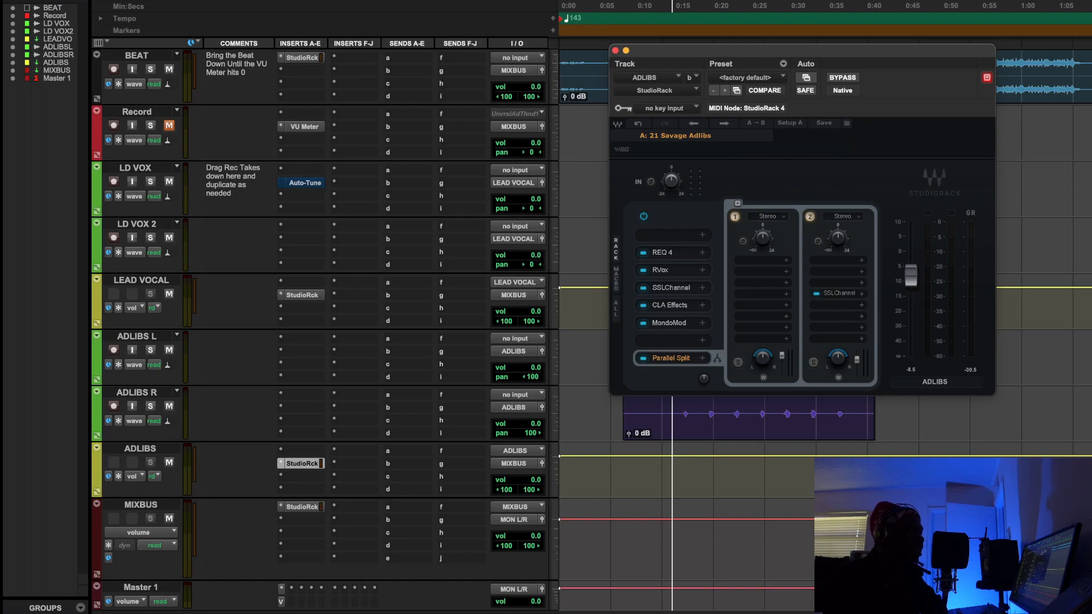
left_click_drag(947, 1, 838, 4)
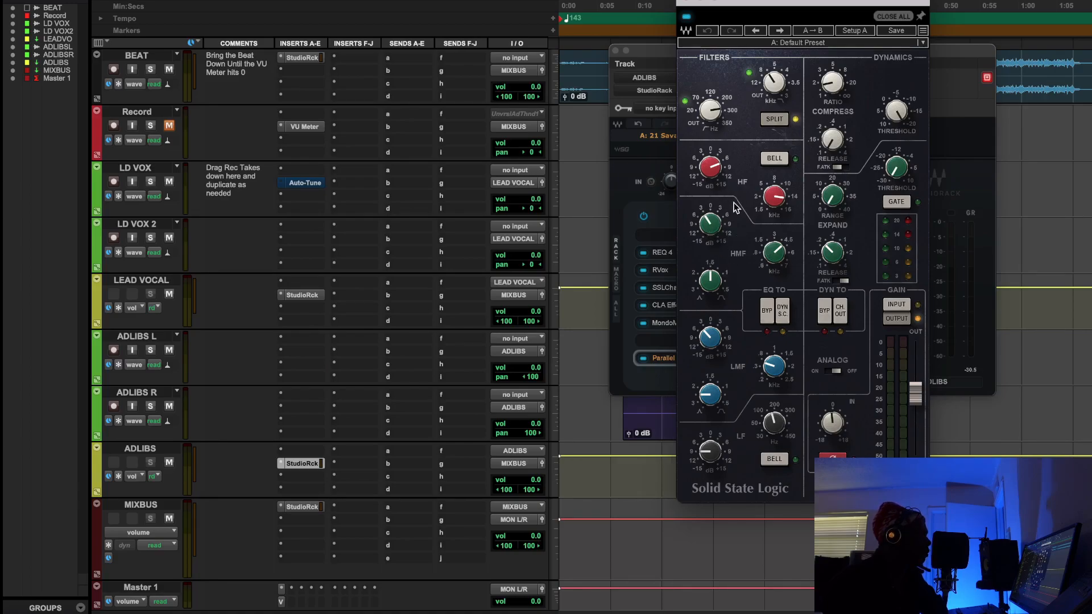
left_click(684, 2)
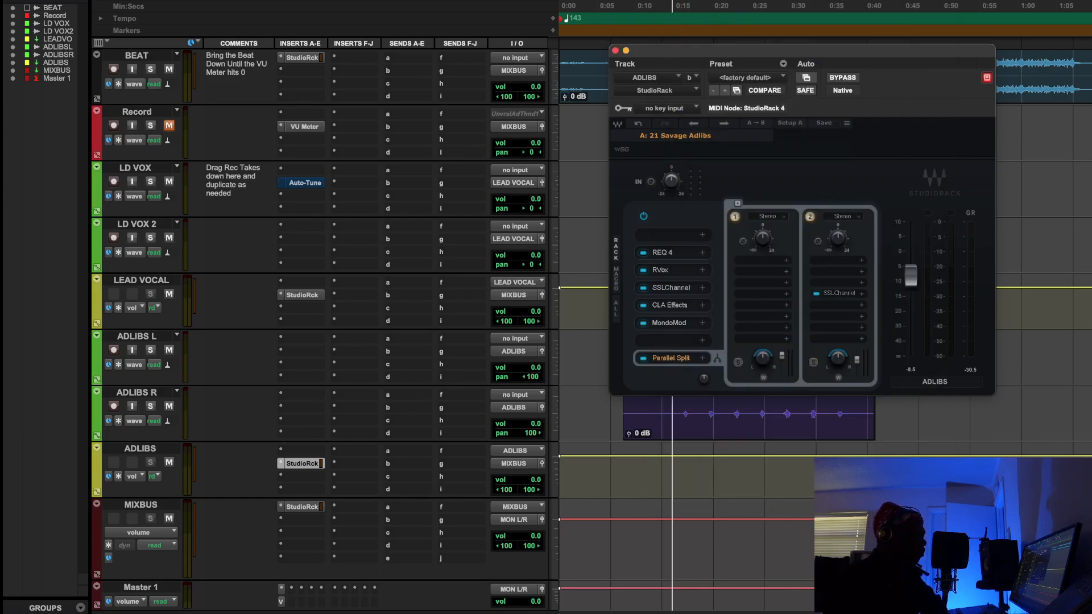
left_click(677, 305)
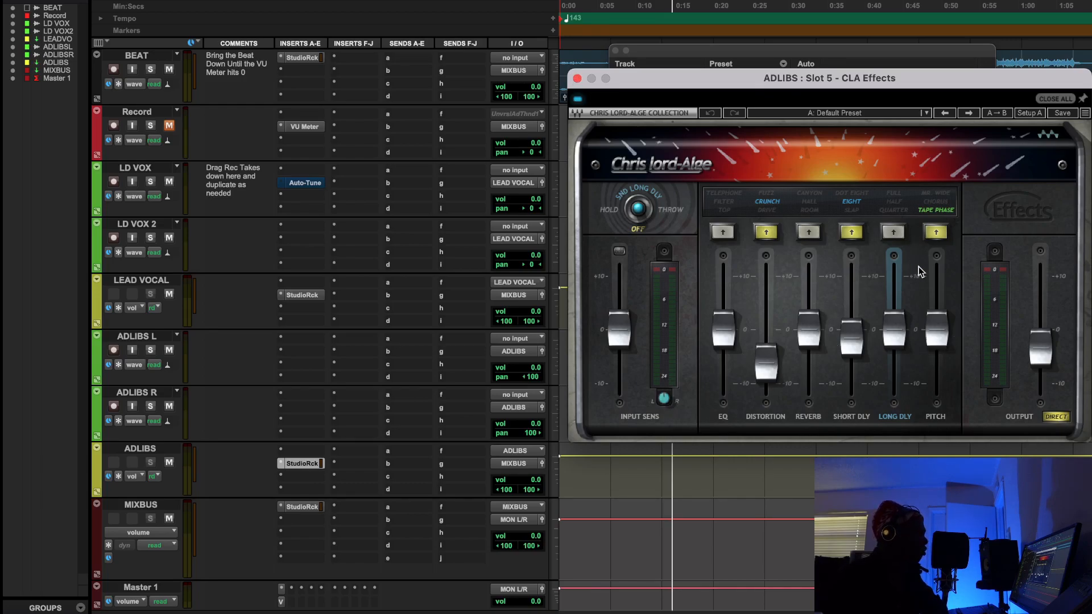
left_click(576, 78)
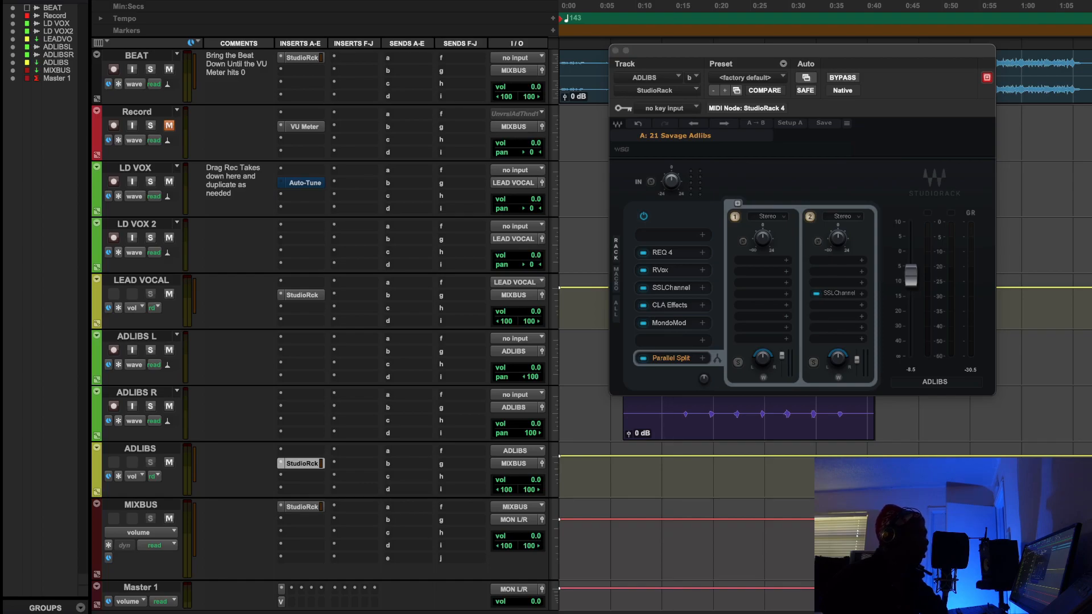
- Move the MondoMod window aside, examine its modulation settings during playback, and close it
left_click_drag(1037, 165, 742, 169)
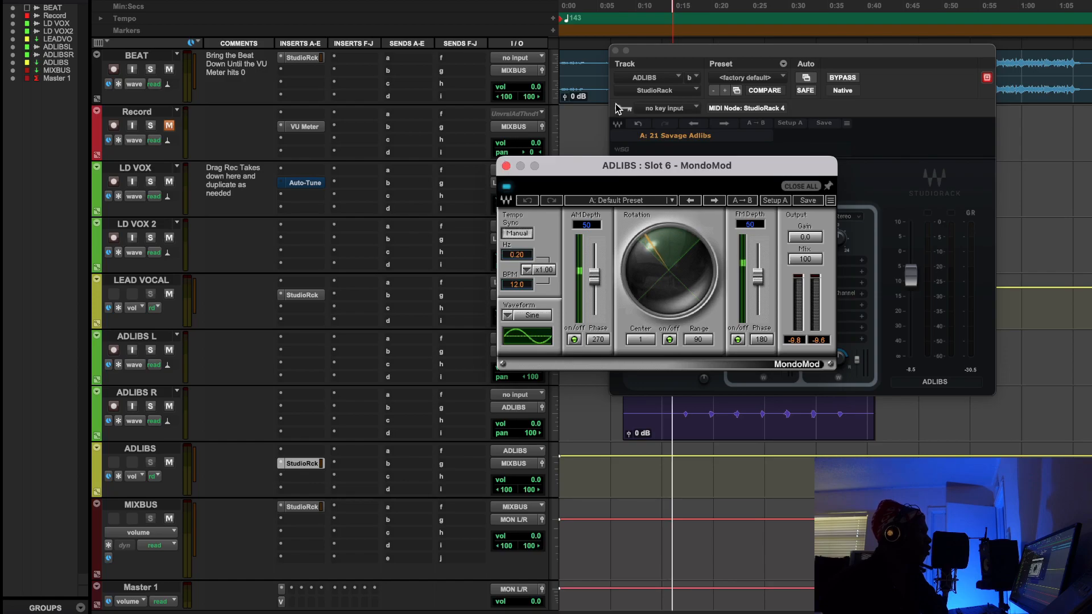
left_click(681, 135)
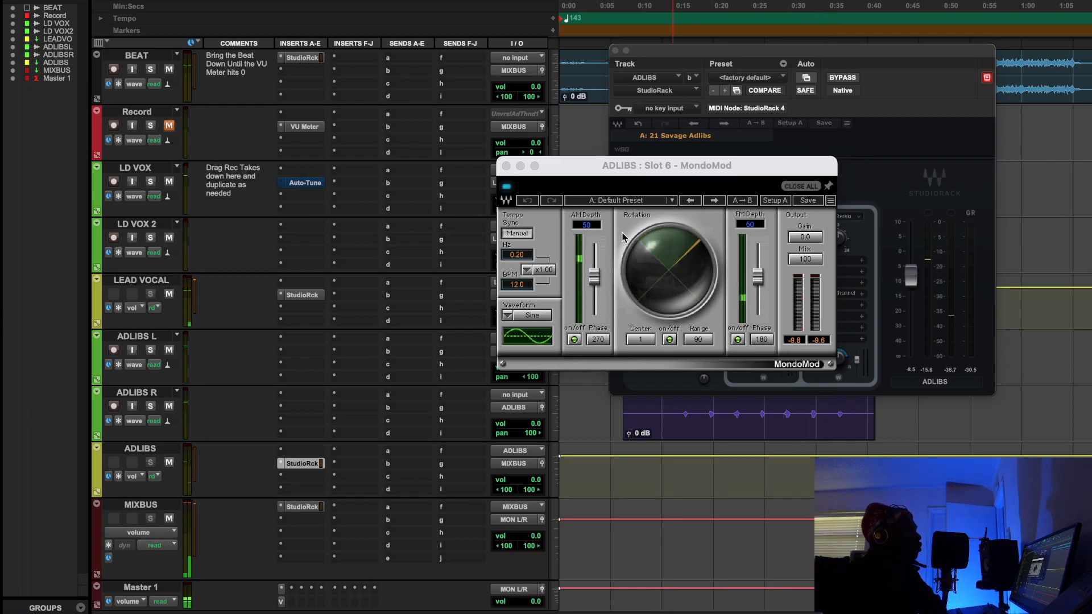
left_click(506, 166)
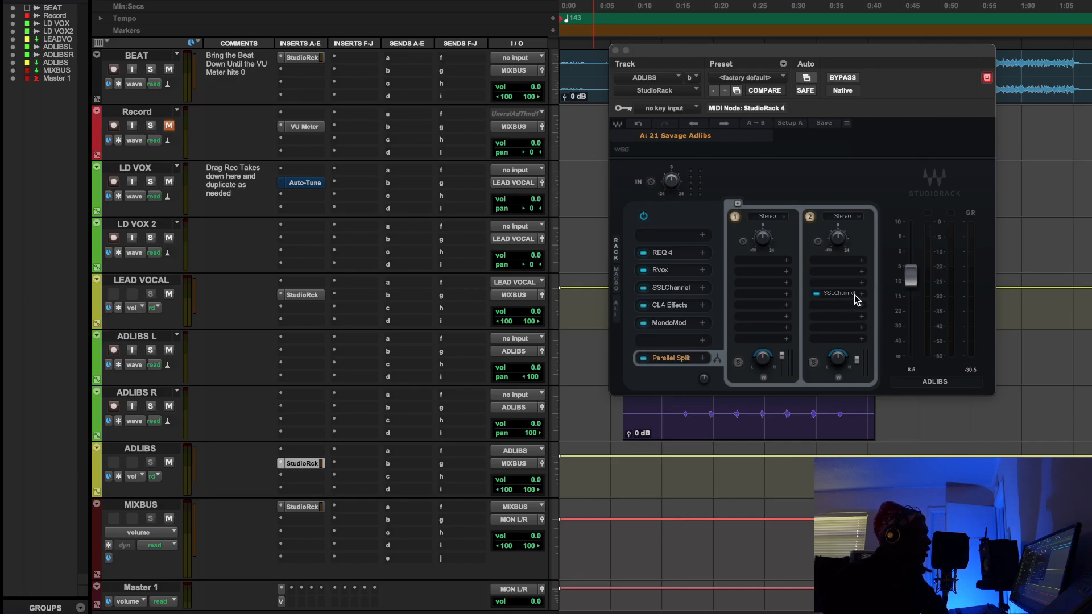
- Open the SSLChannel in parallel chain 2 of the ADLIBS rack, bring its whole window into view, examine its settings, and close it
left_click(837, 293)
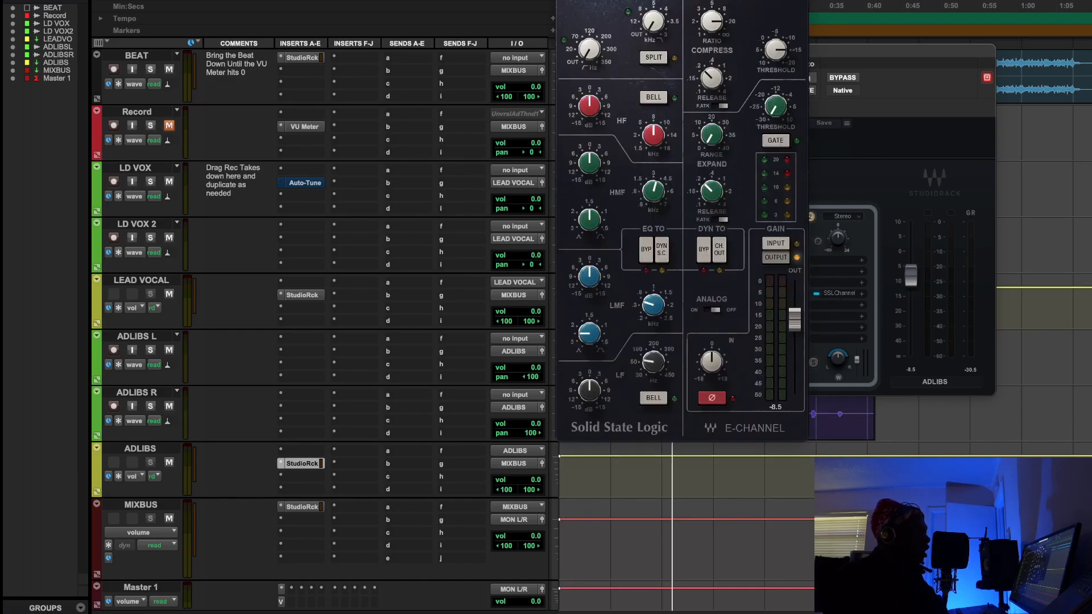
left_click_drag(720, 0, 762, 107)
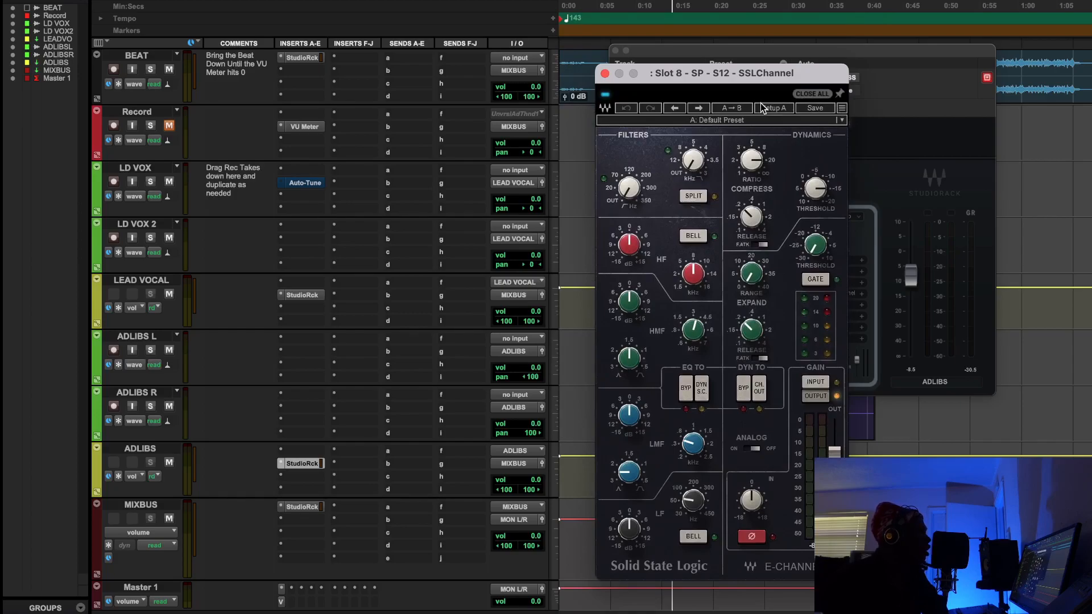
left_click(605, 74)
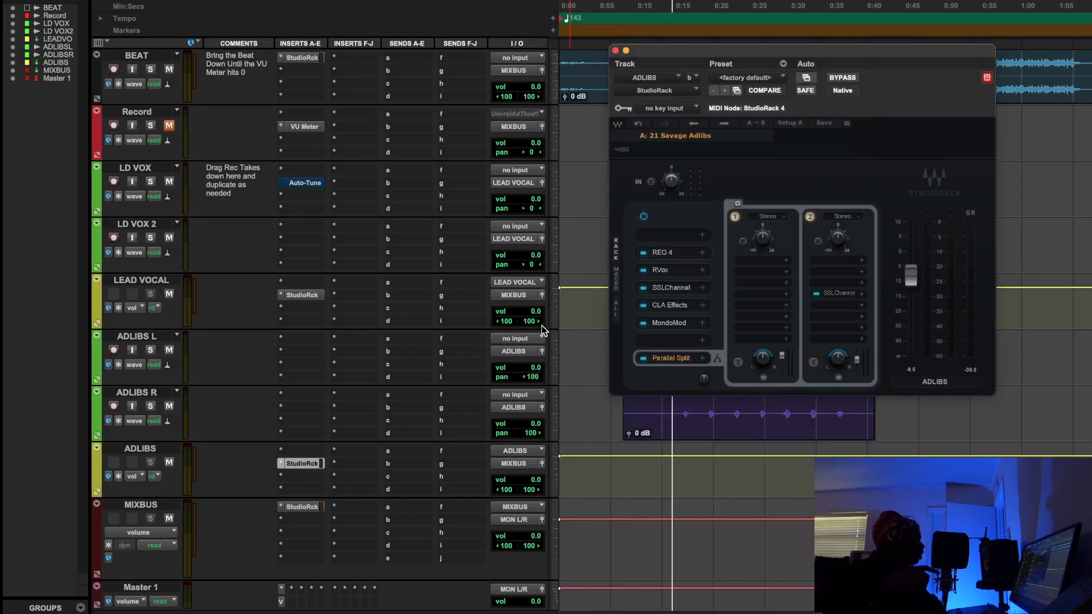